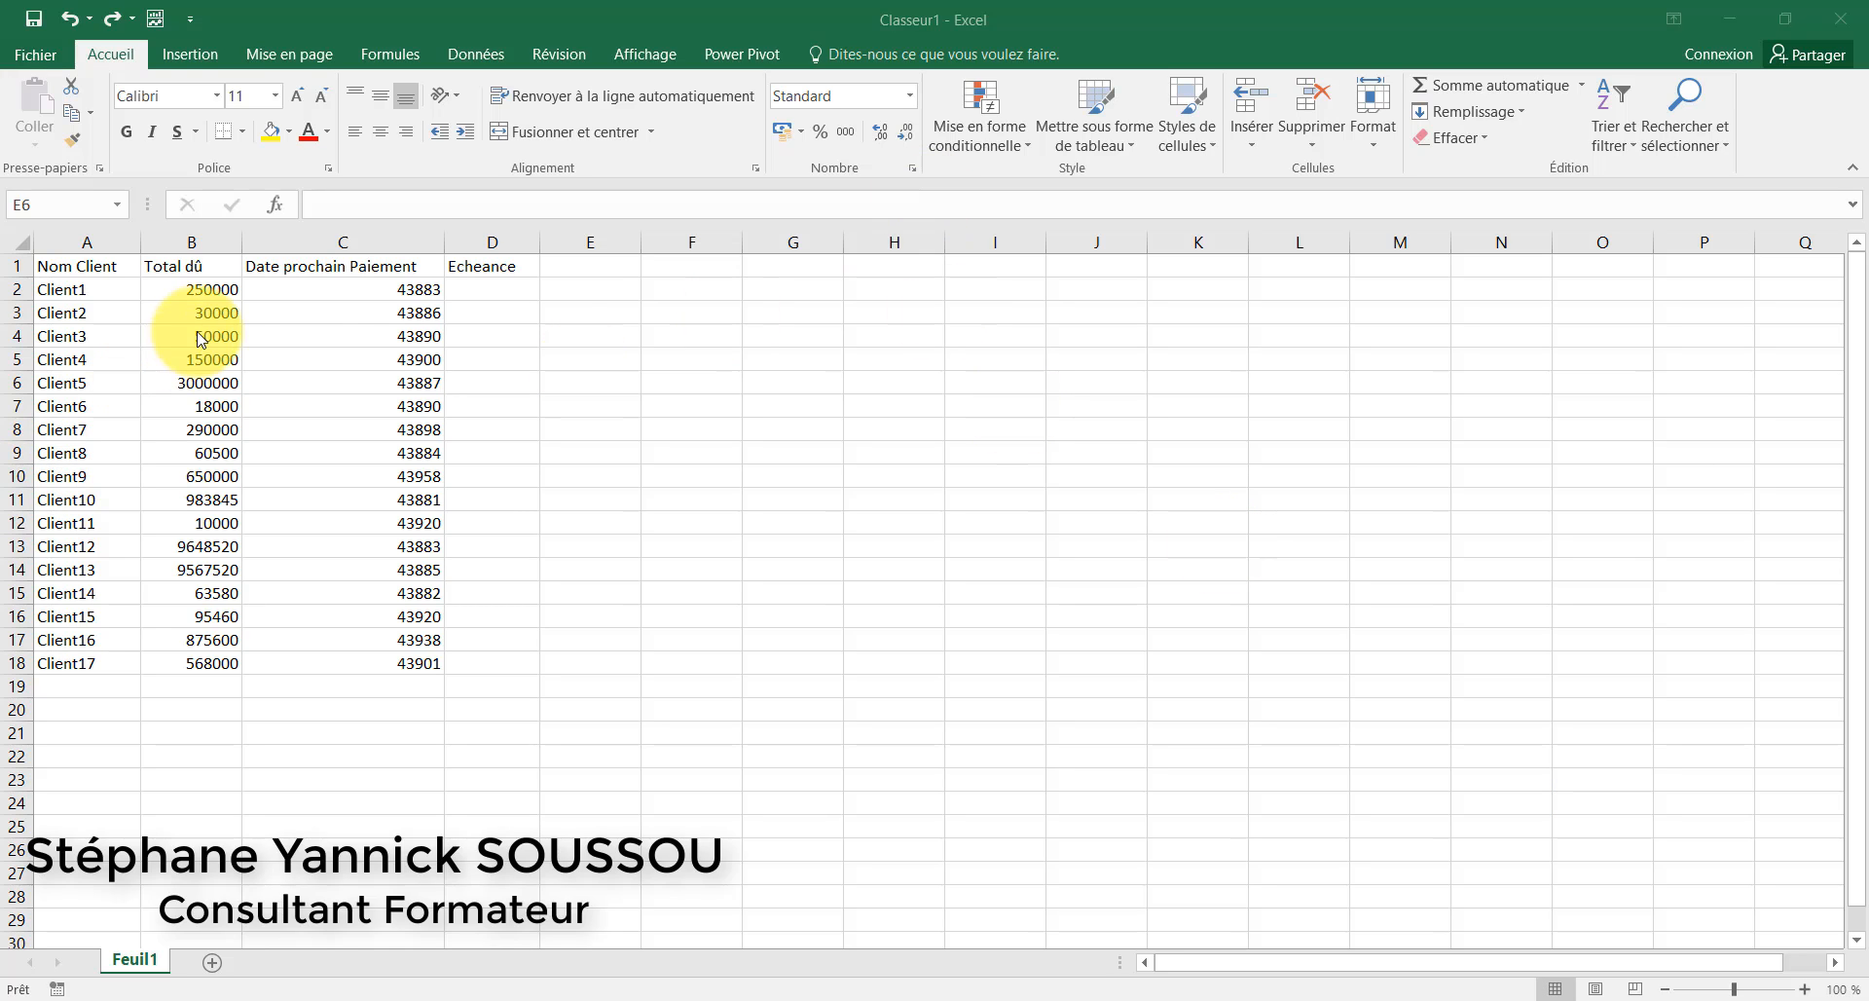
Format the payment dates in C2:C18 as short dates (Date courte)
left_click_drag(387, 292, 417, 671)
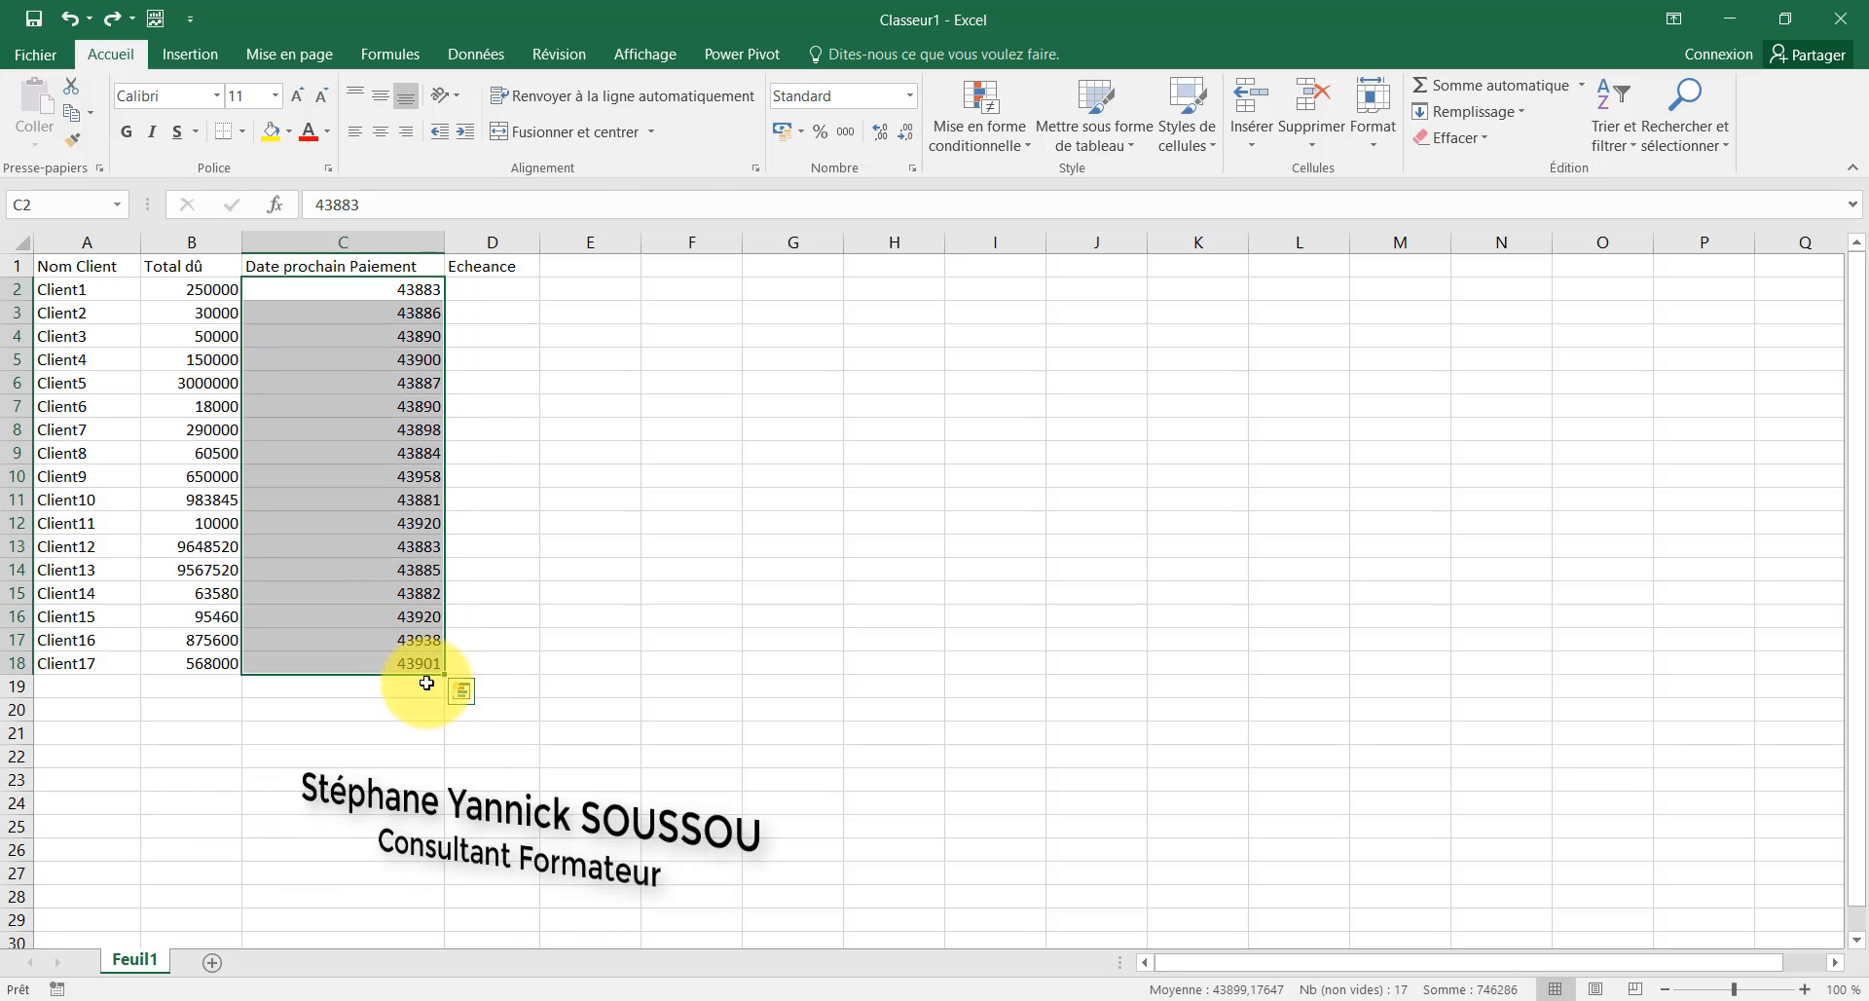
left_click(910, 96)
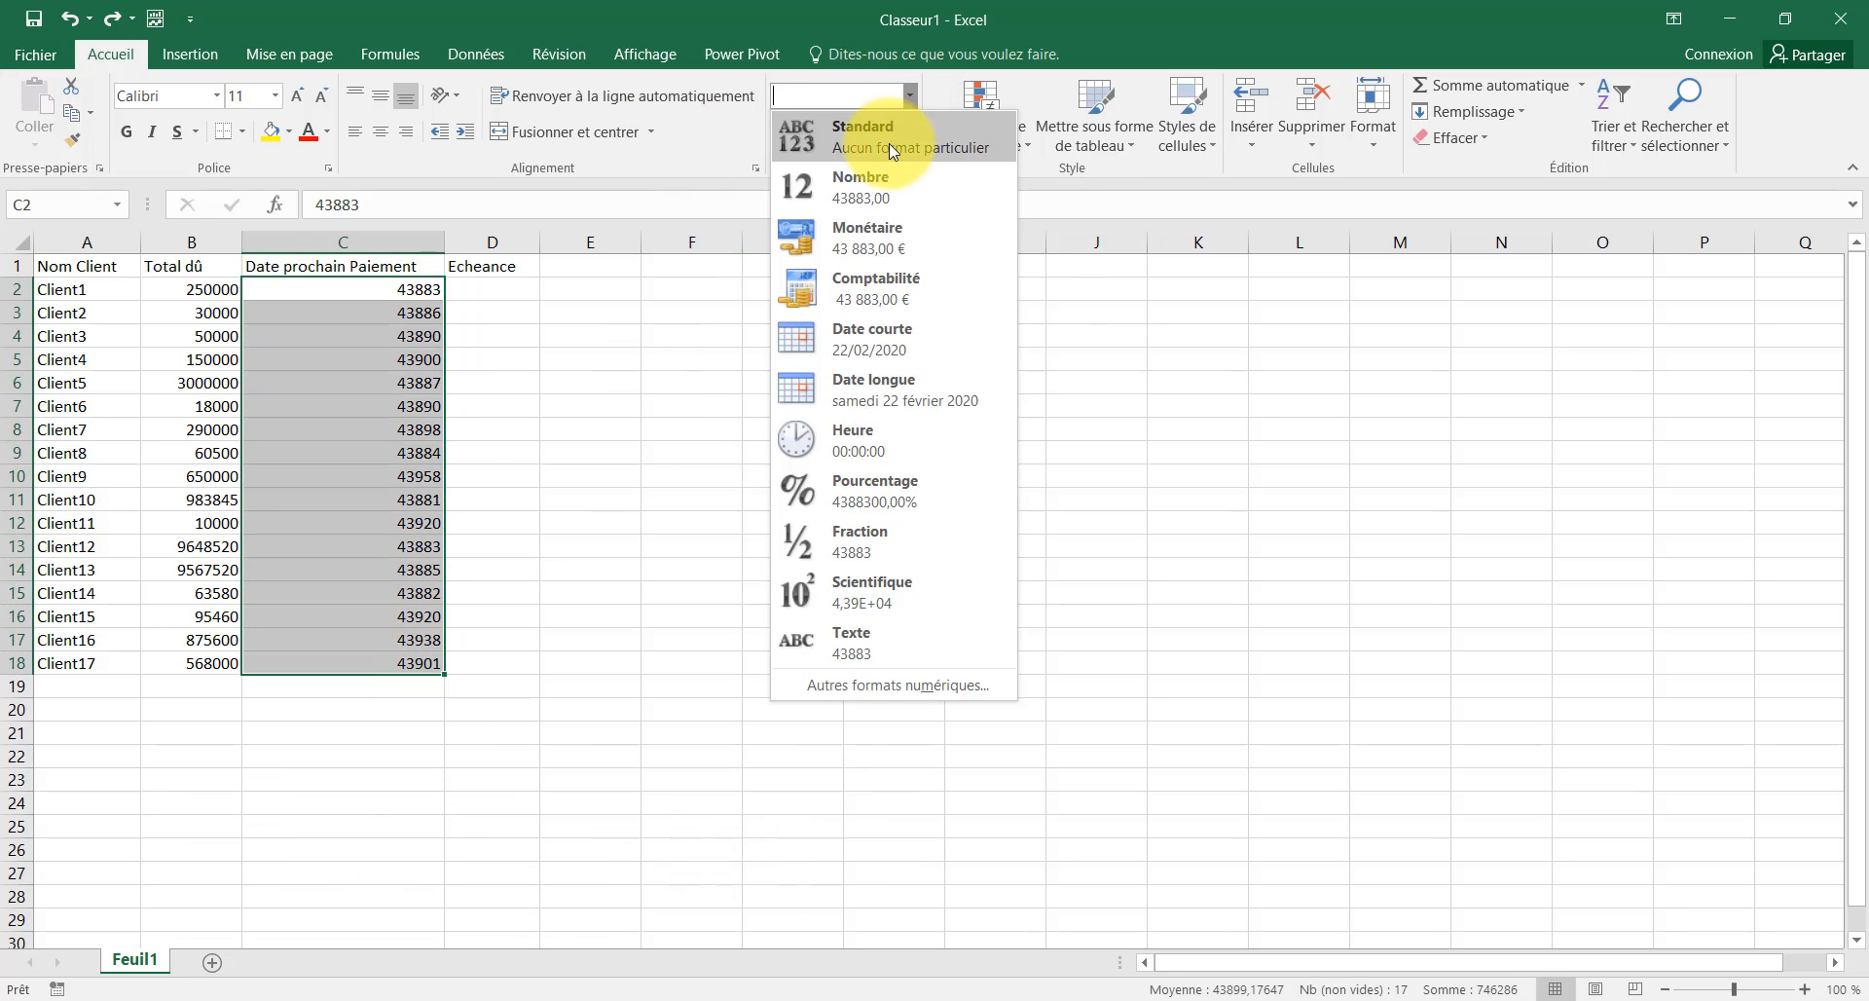
left_click(903, 358)
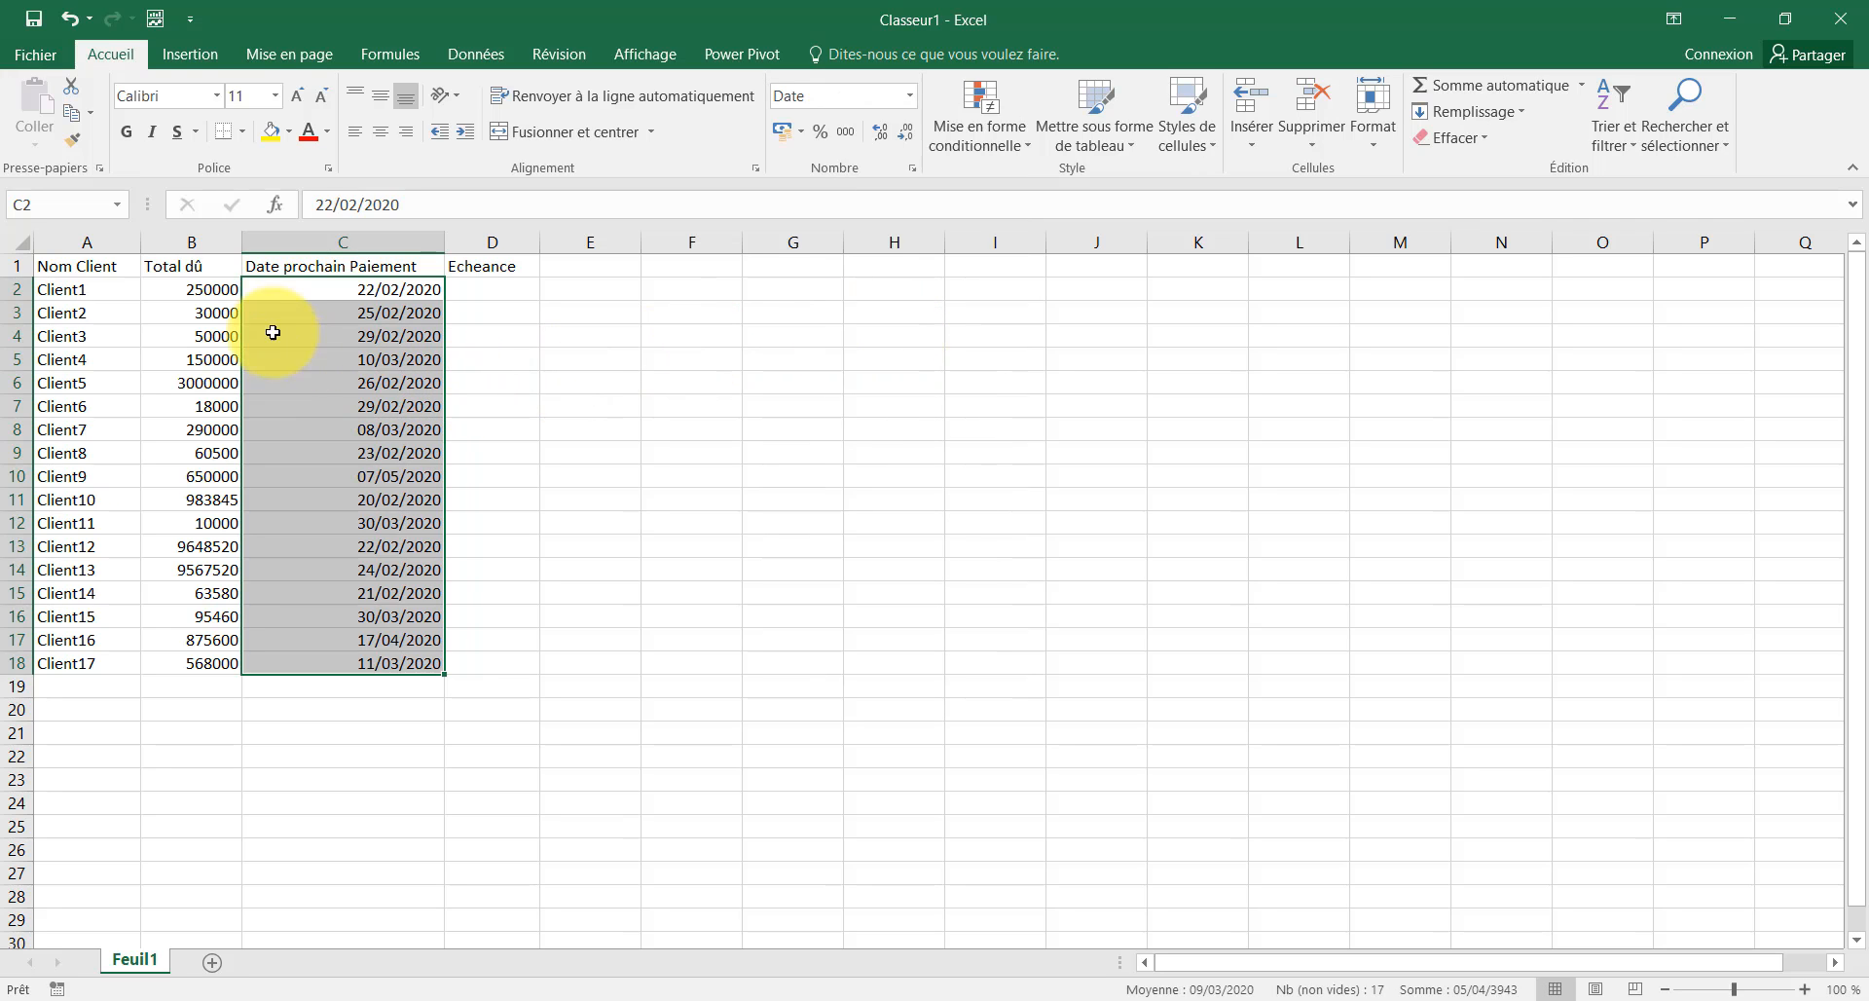
Convert the client data range A1:D18 into a table with headers
left_click(266, 290)
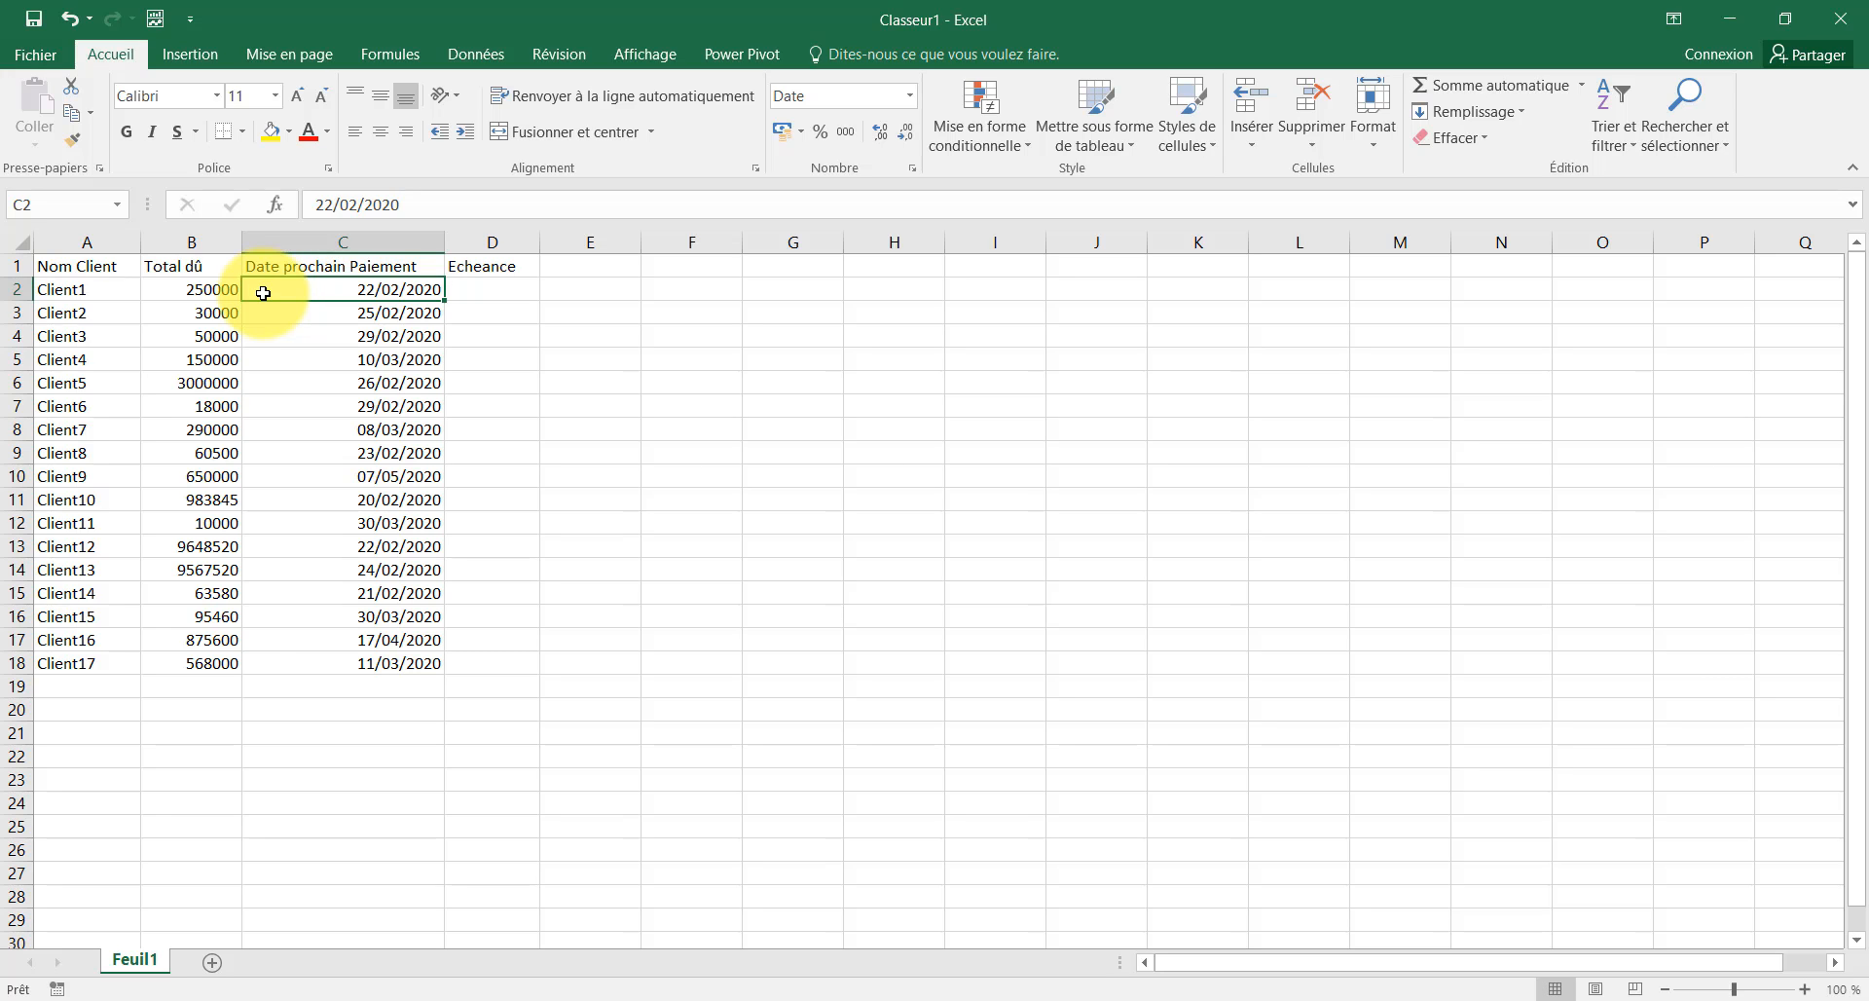
key("ctrl+t")
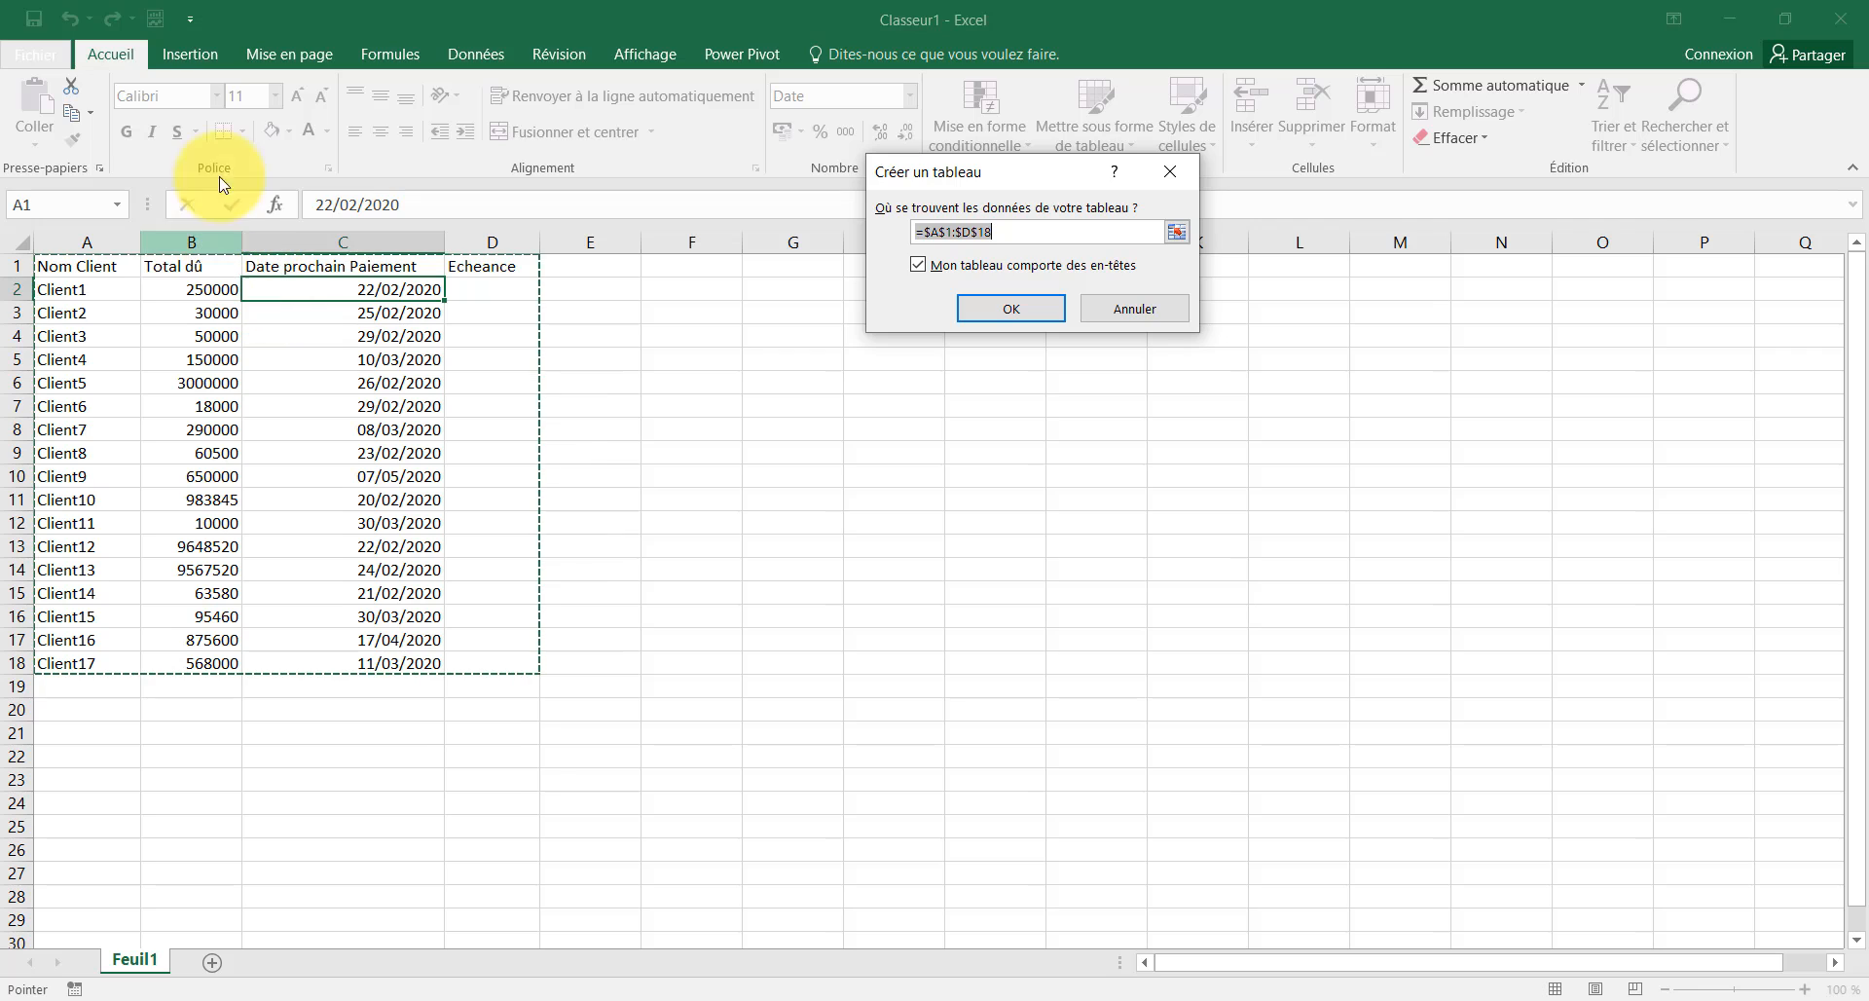
left_click(1011, 308)
left_click(413, 336)
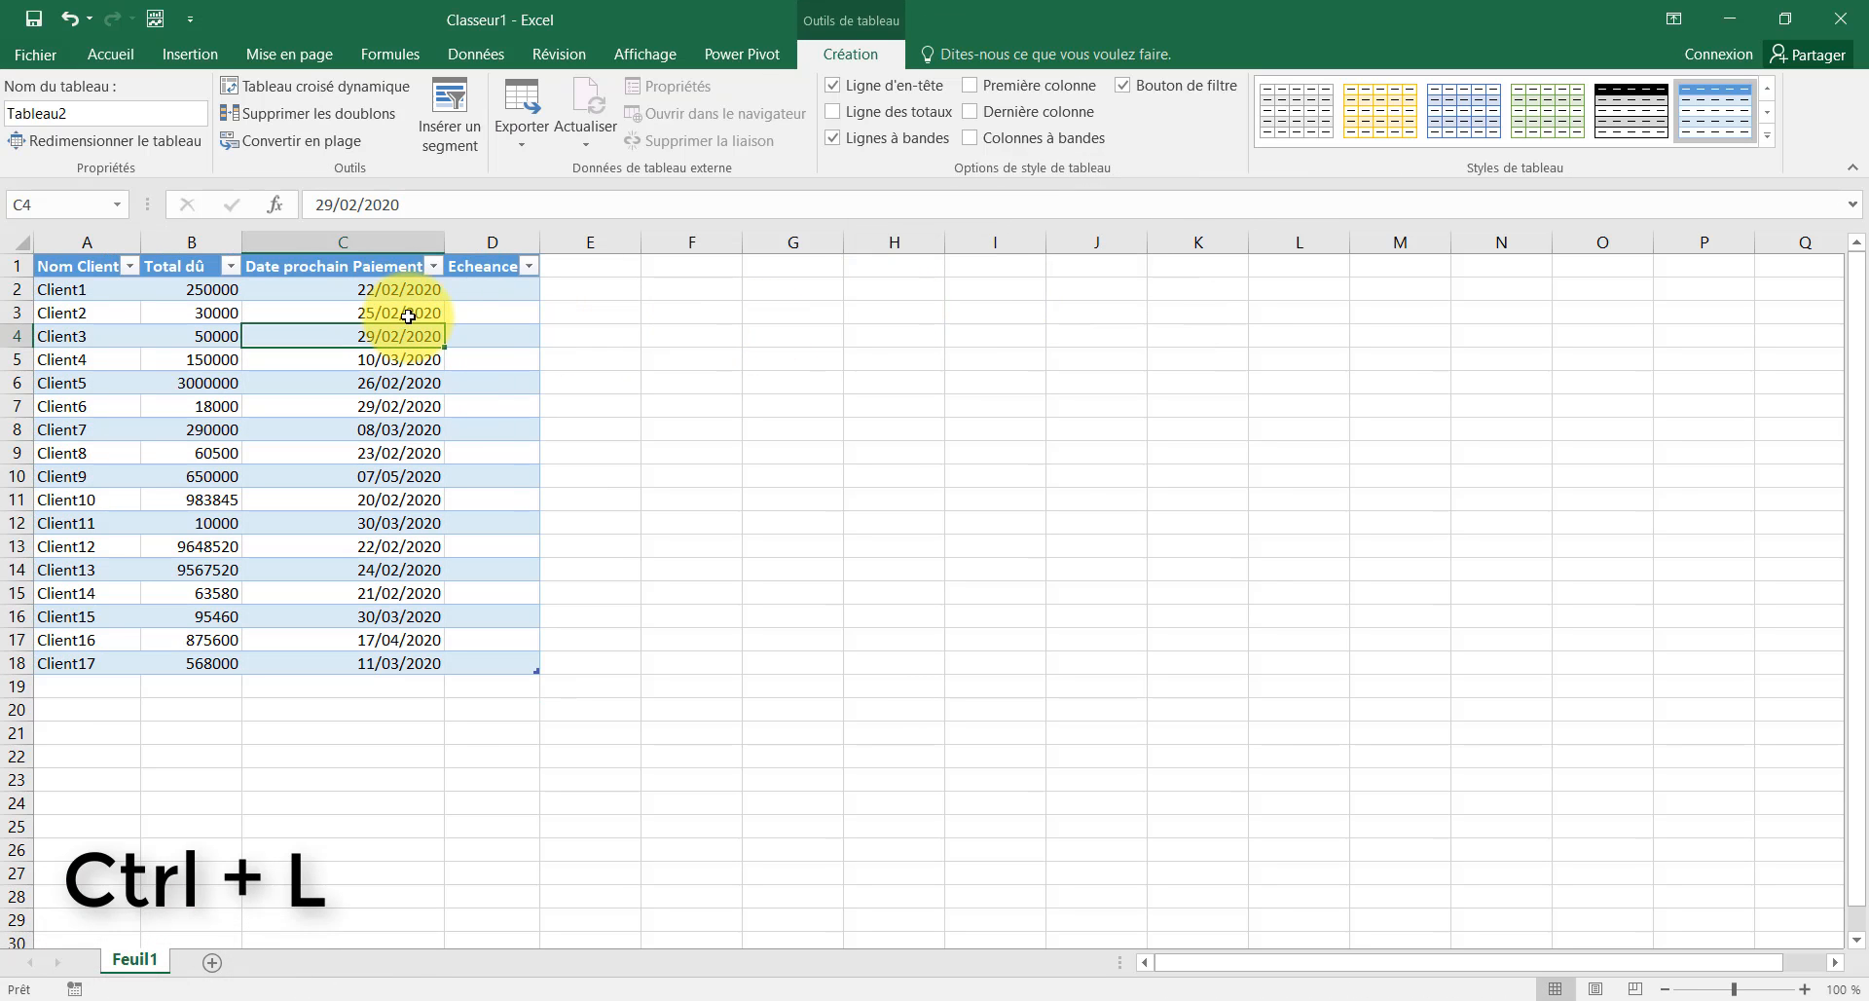
left_click(373, 289)
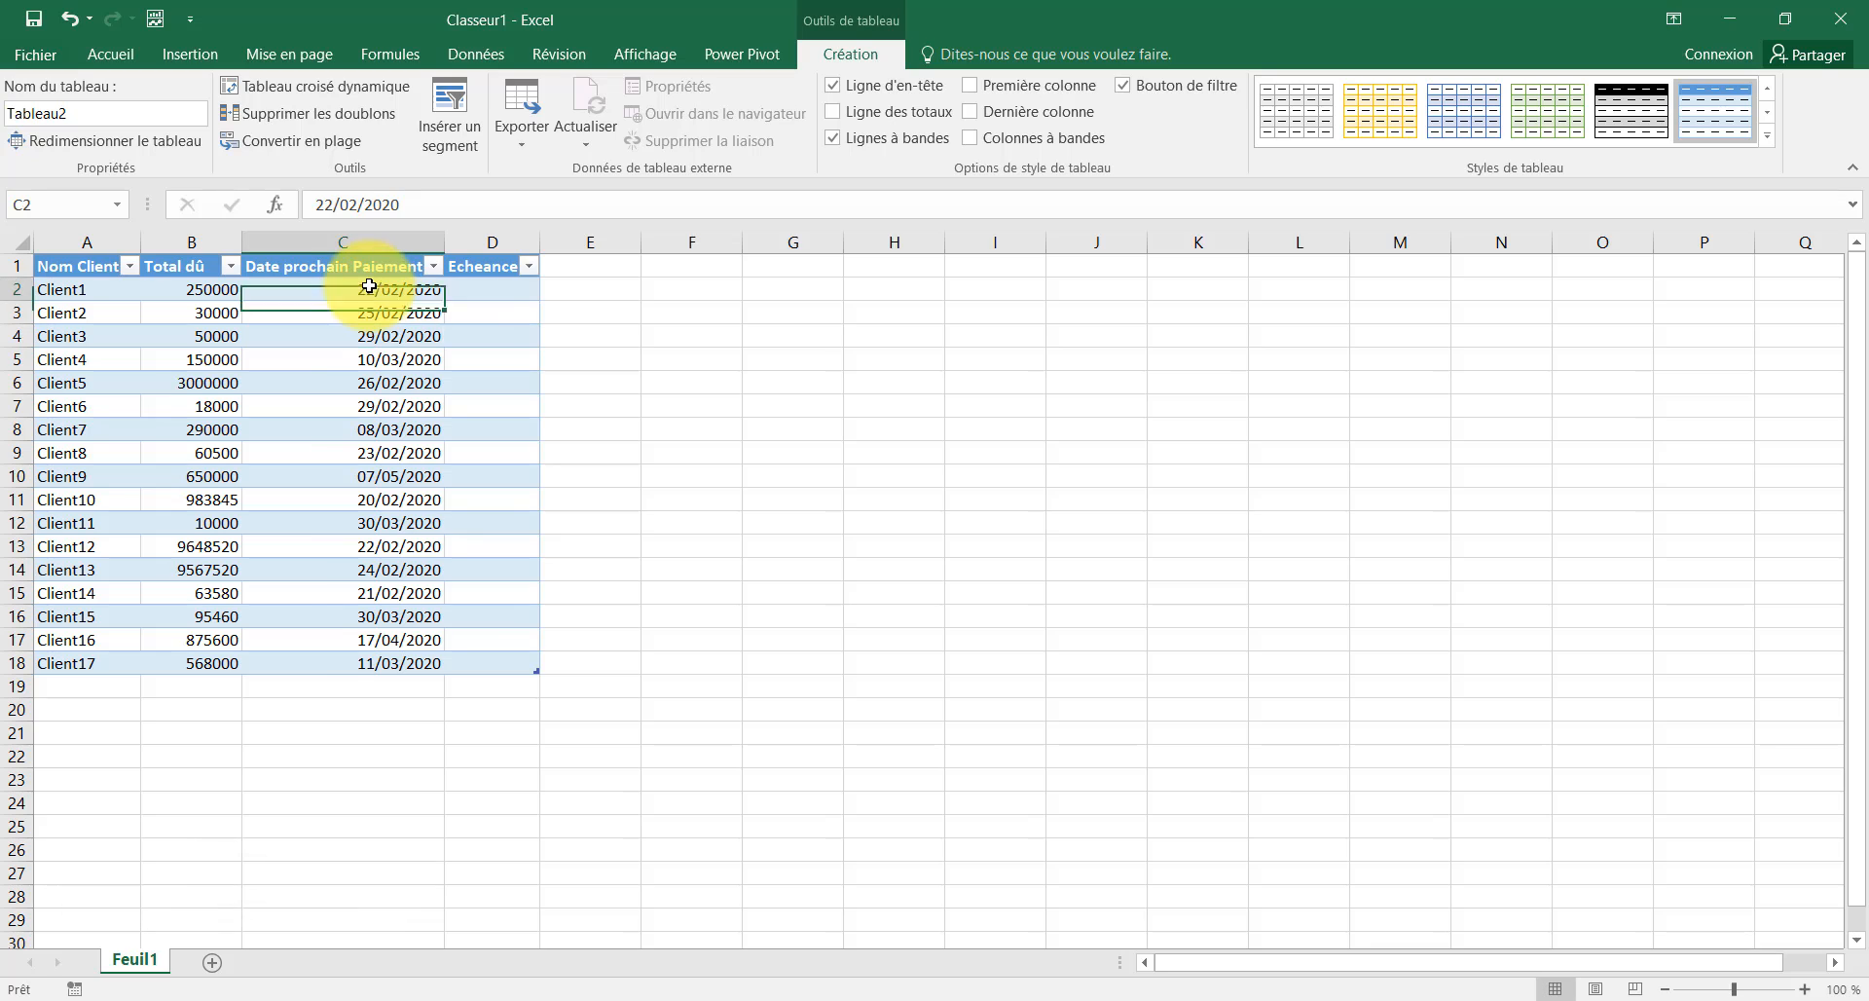
Fill the Echeance column with the formula =DATEDIF([@[Date prochain Paiement]];AUJOURDHUI();"D"), starting from D2
left_click(478, 287)
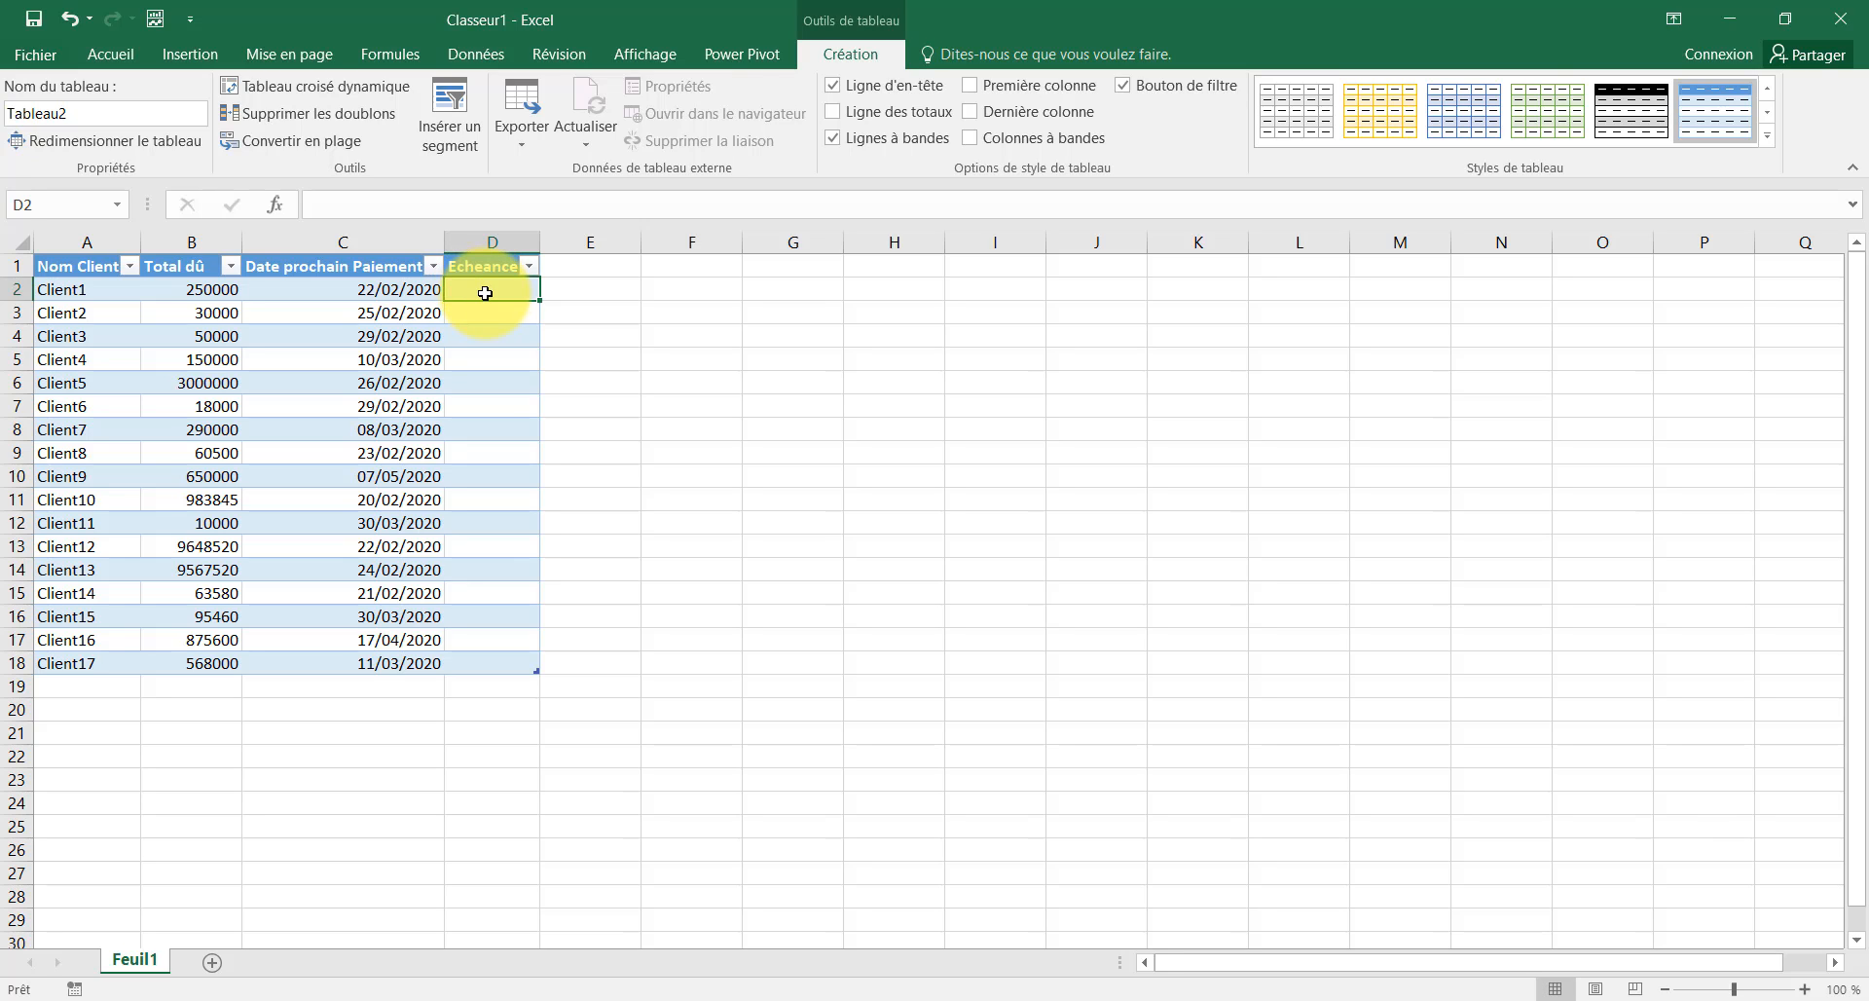
type("=")
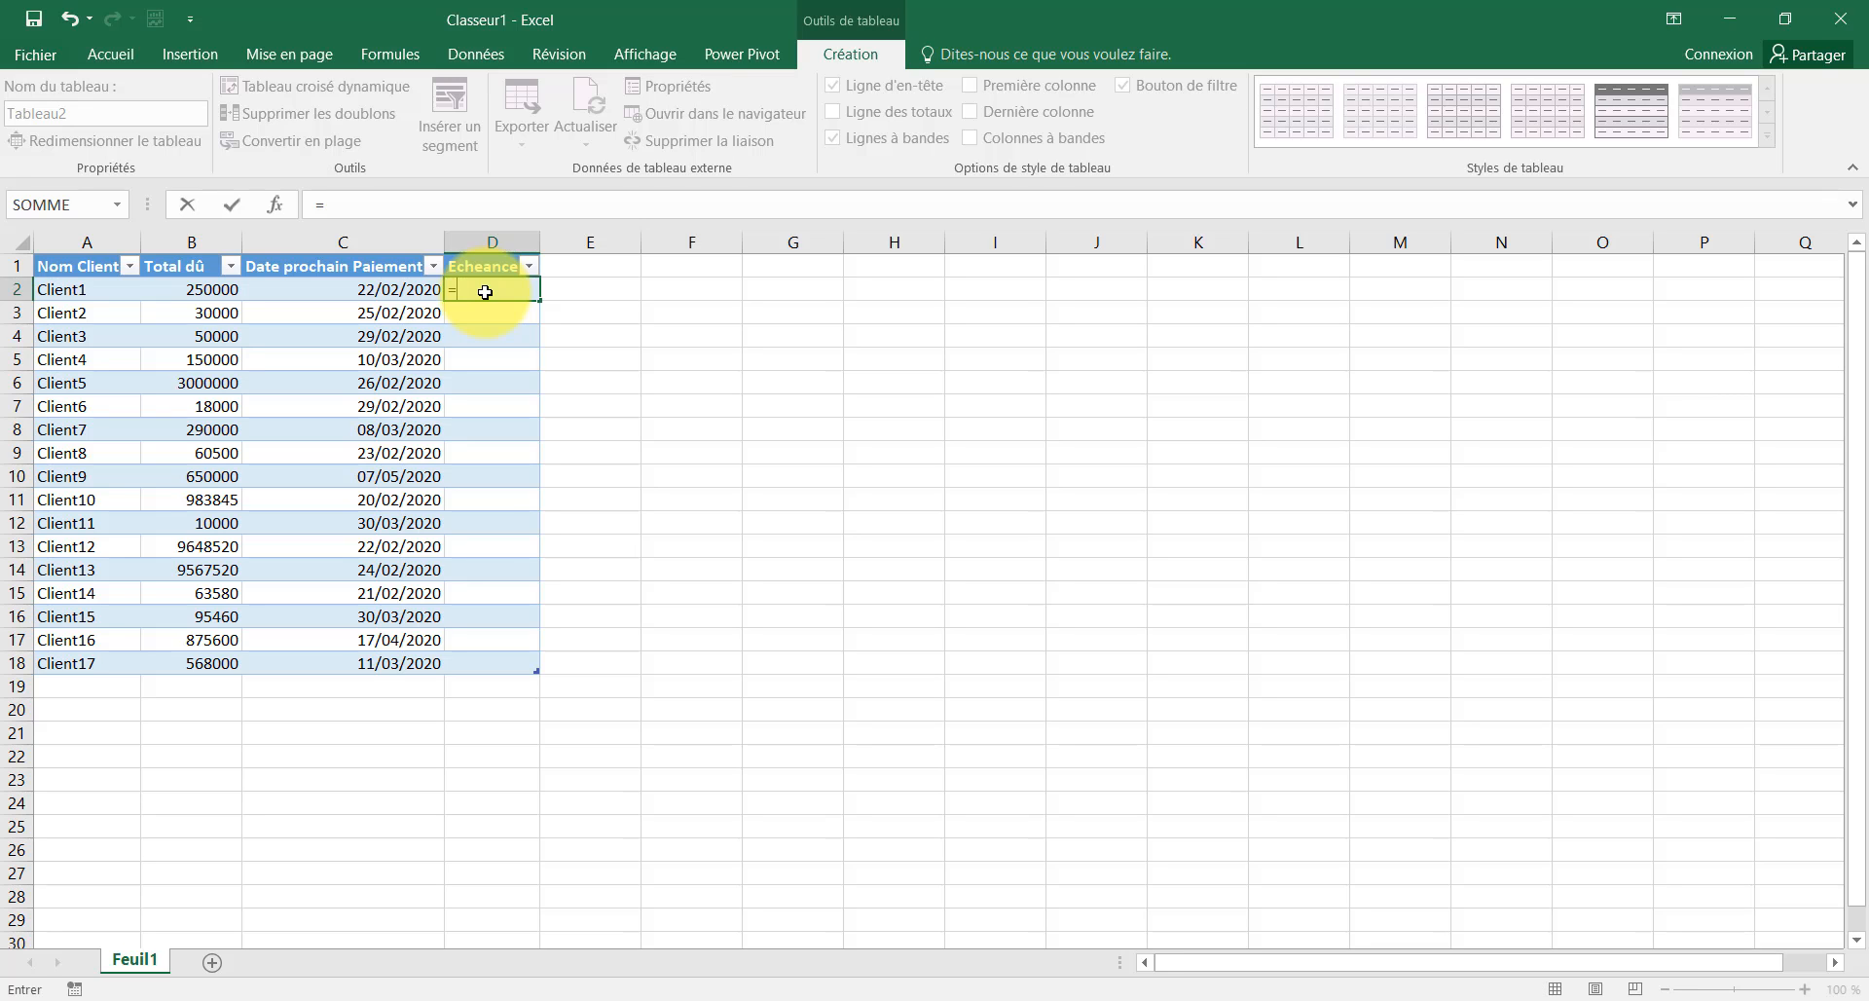
type("DAT")
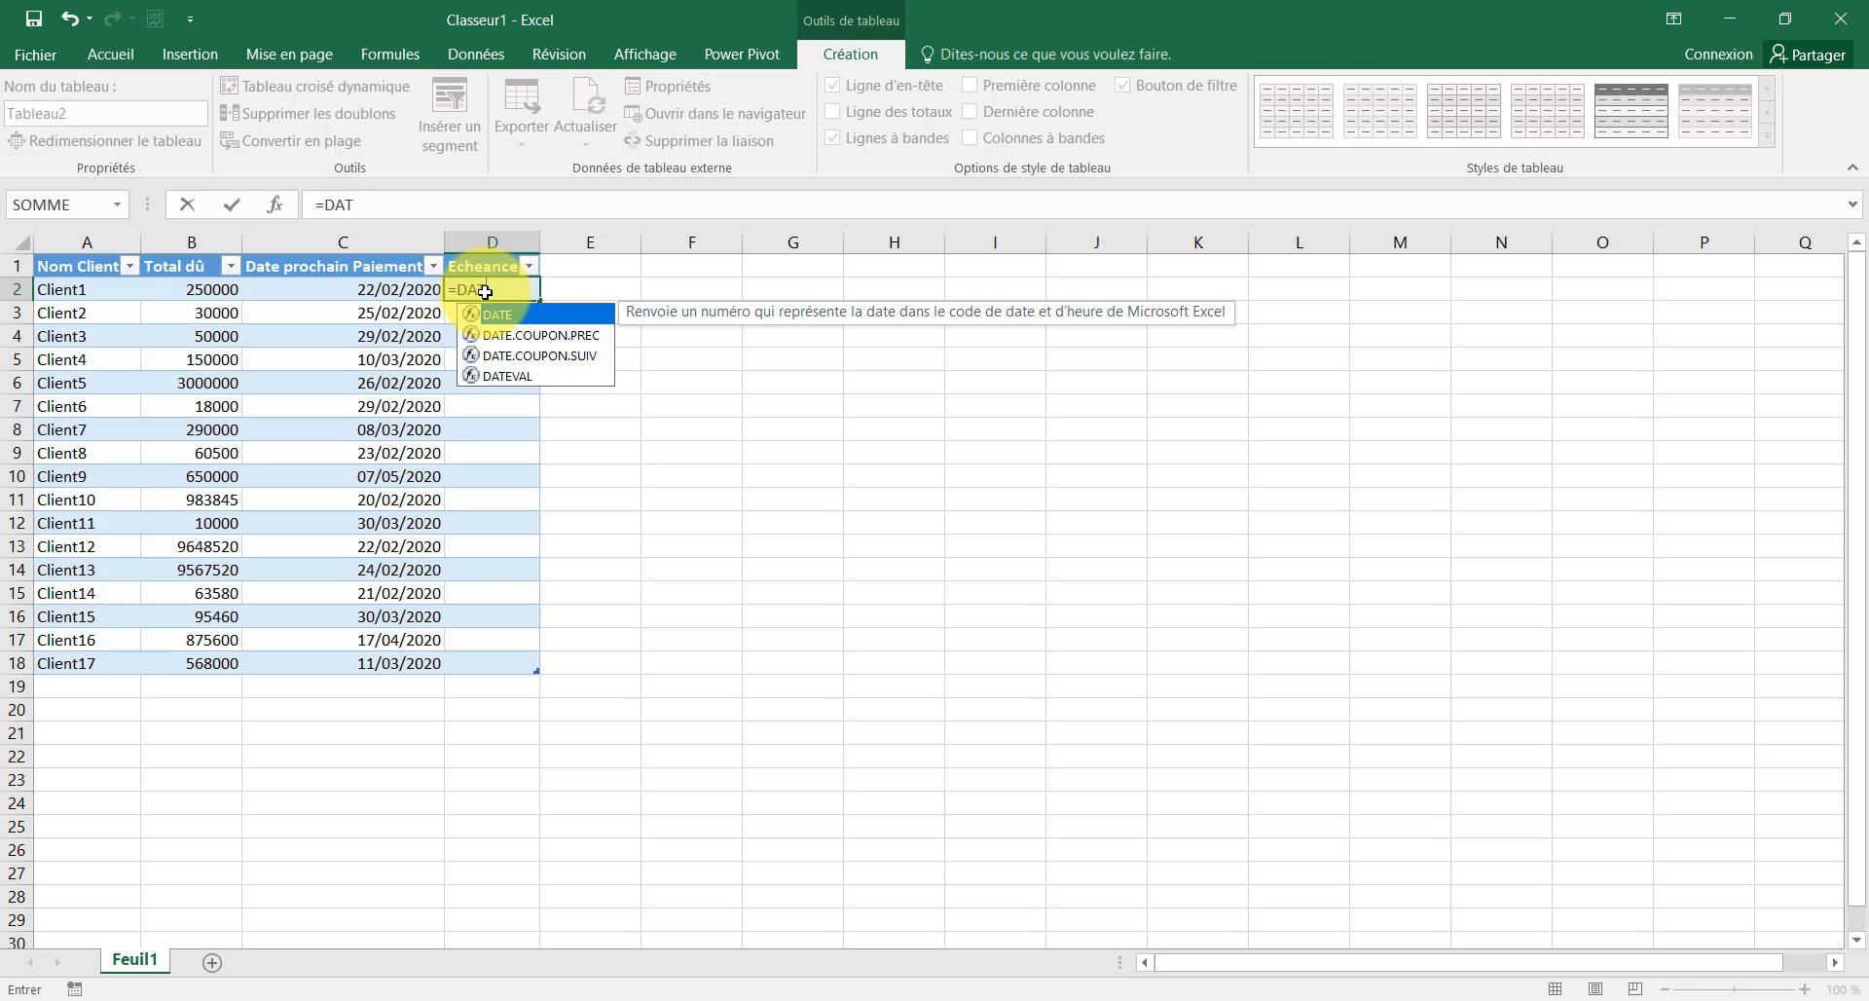
type("ED")
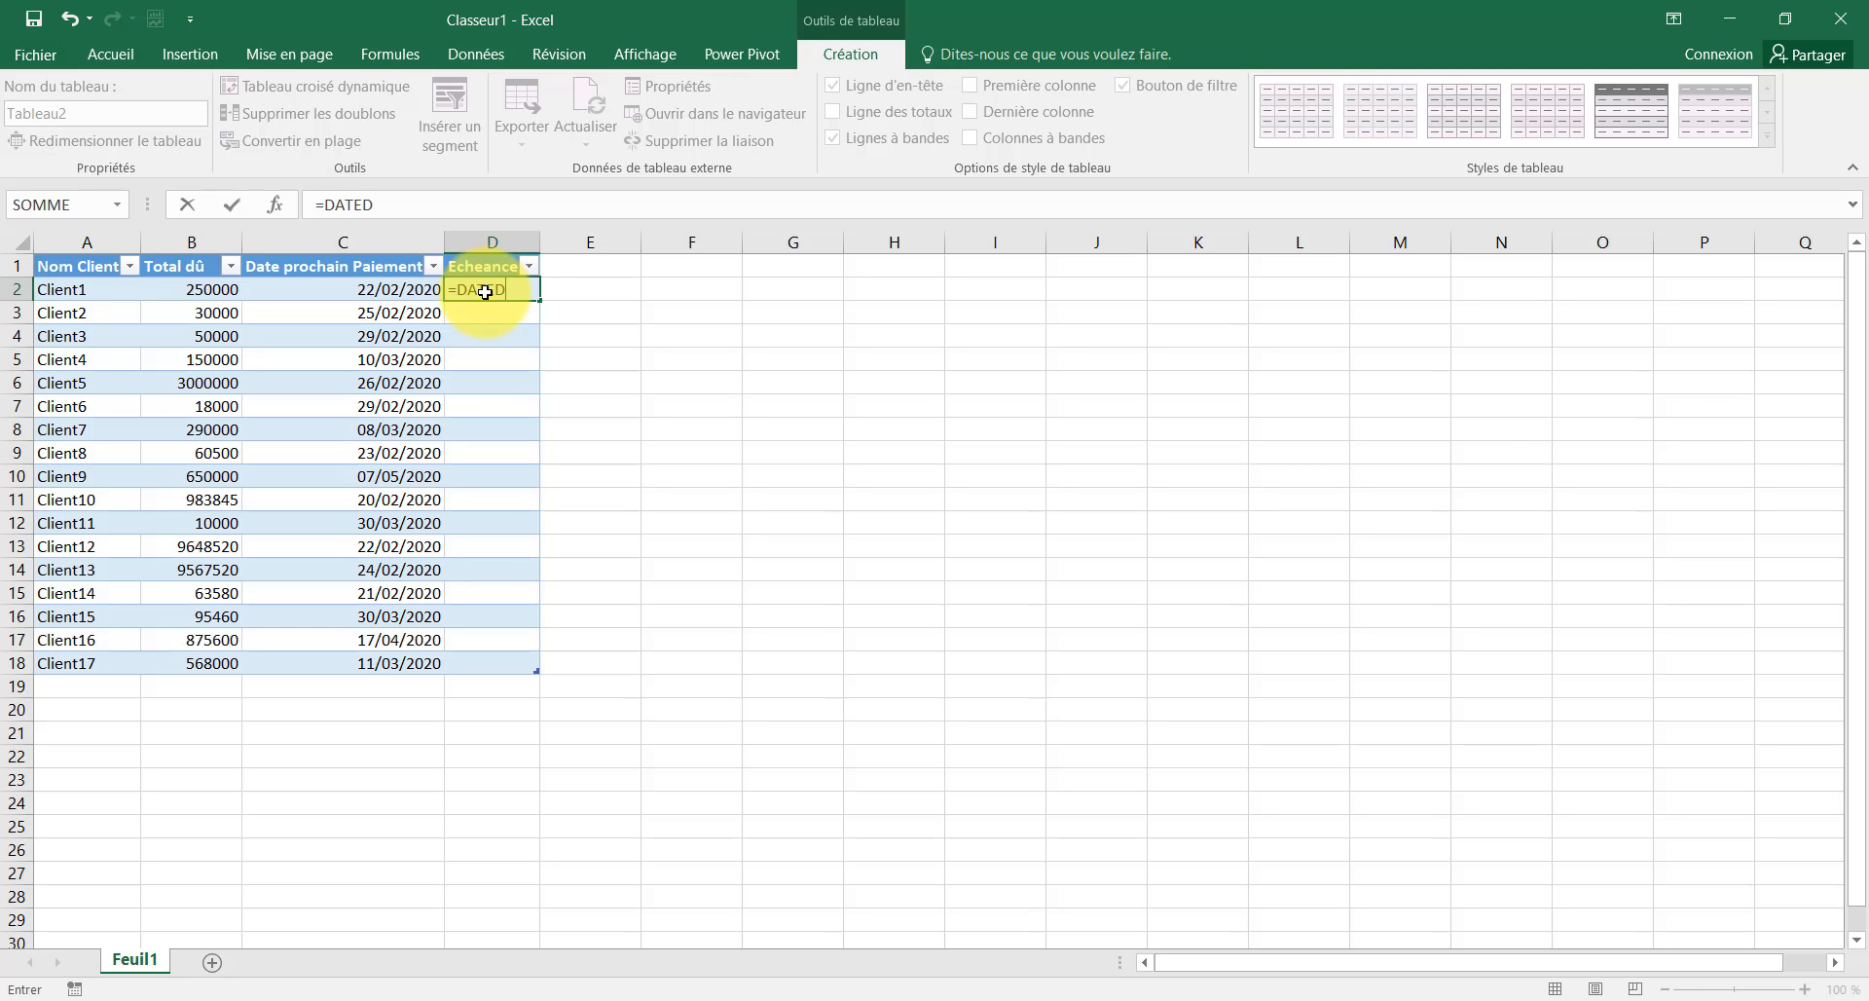
type("IF(")
left_click(398, 293)
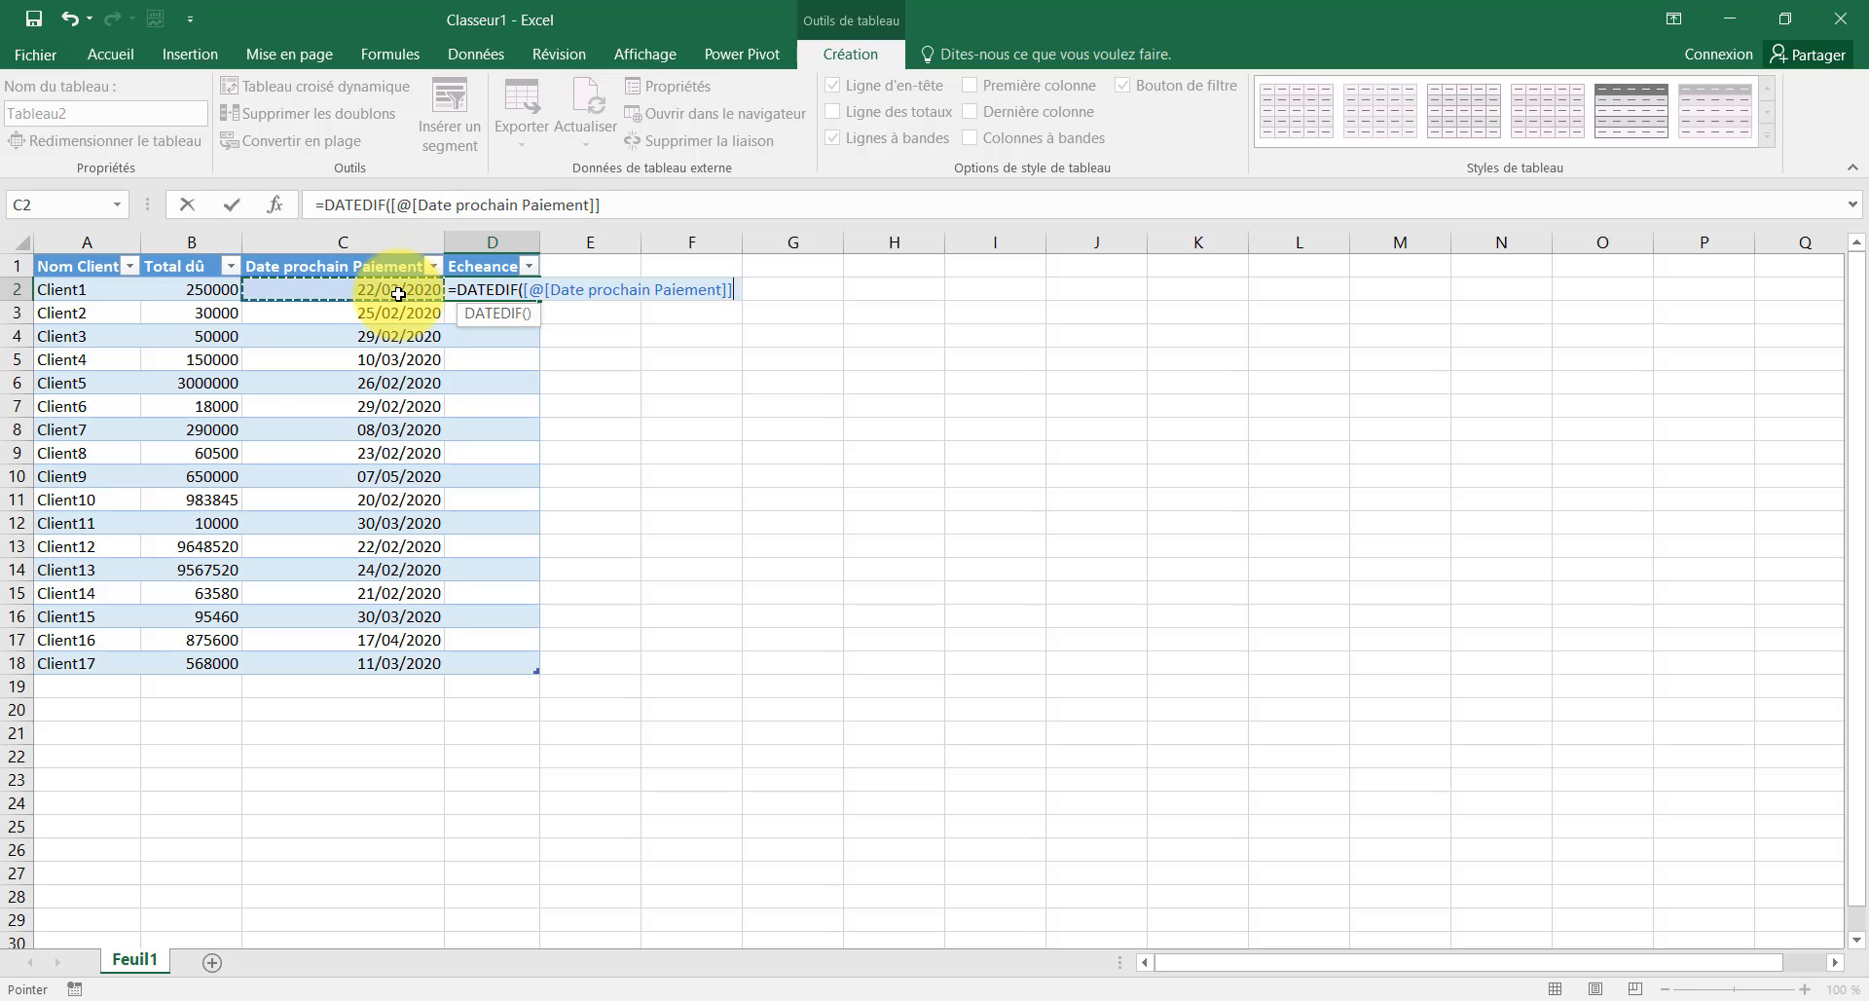
type(";Au")
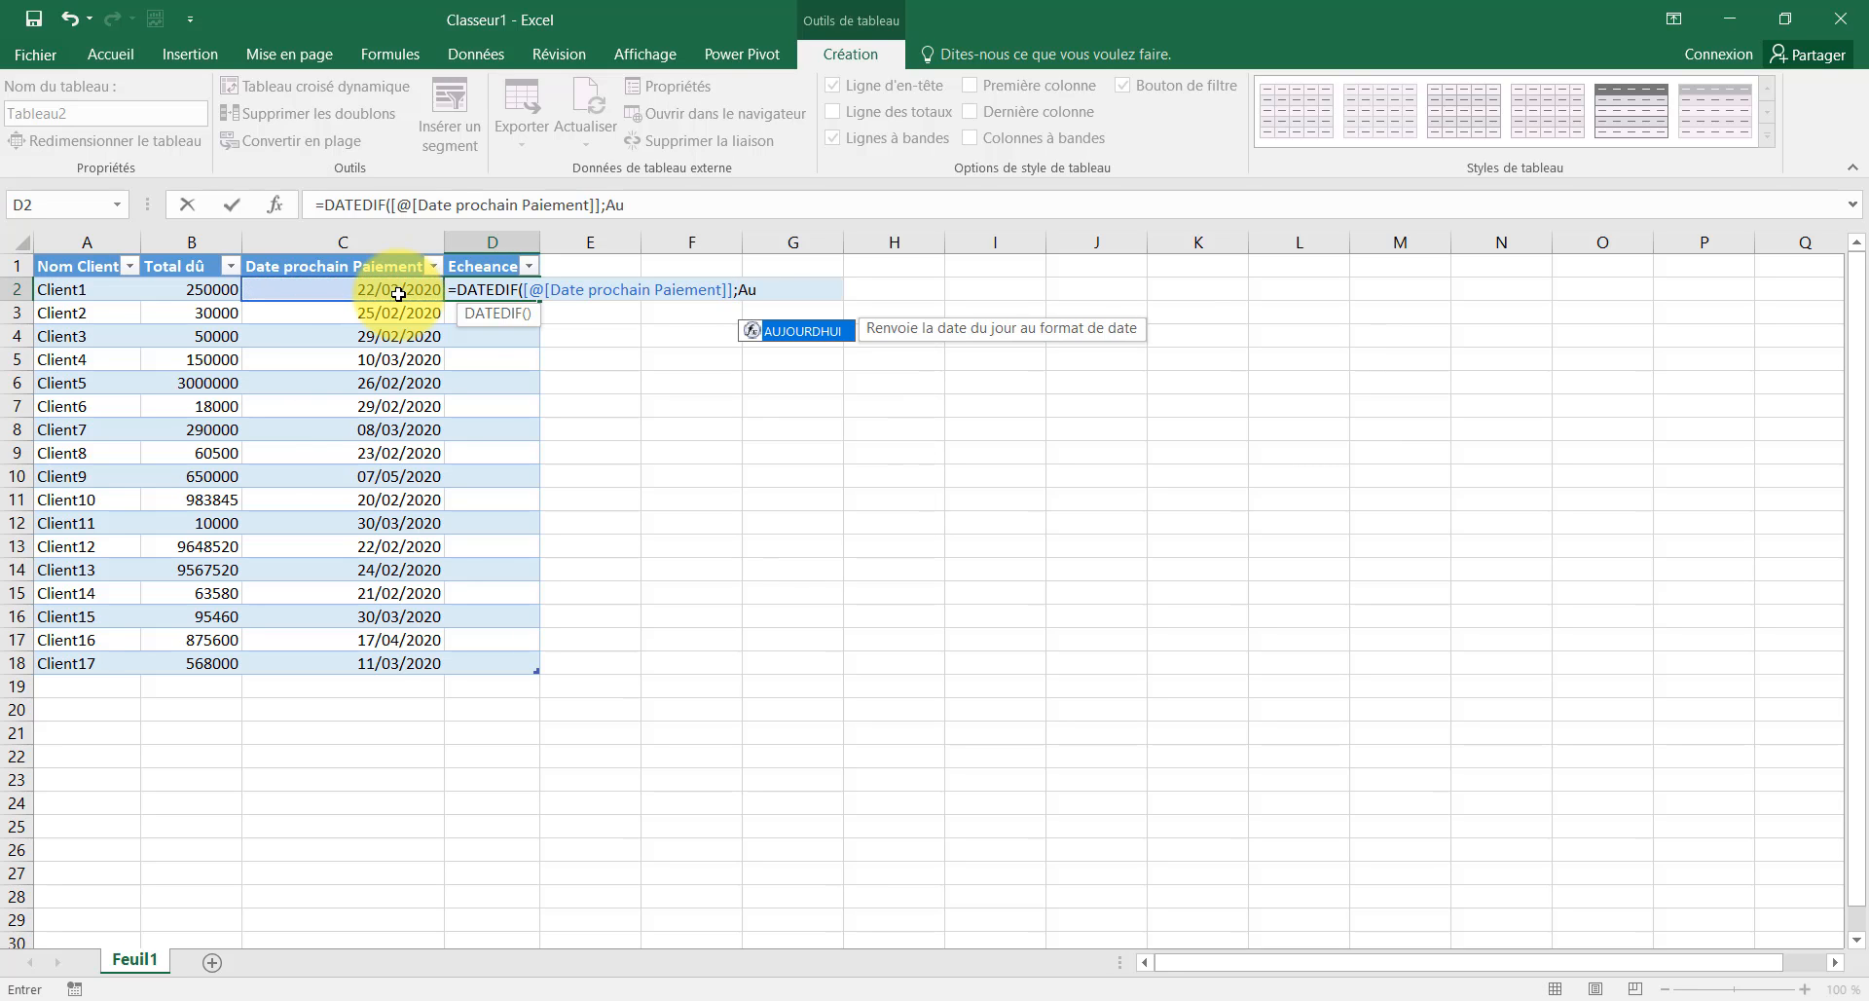
double_click(840, 332)
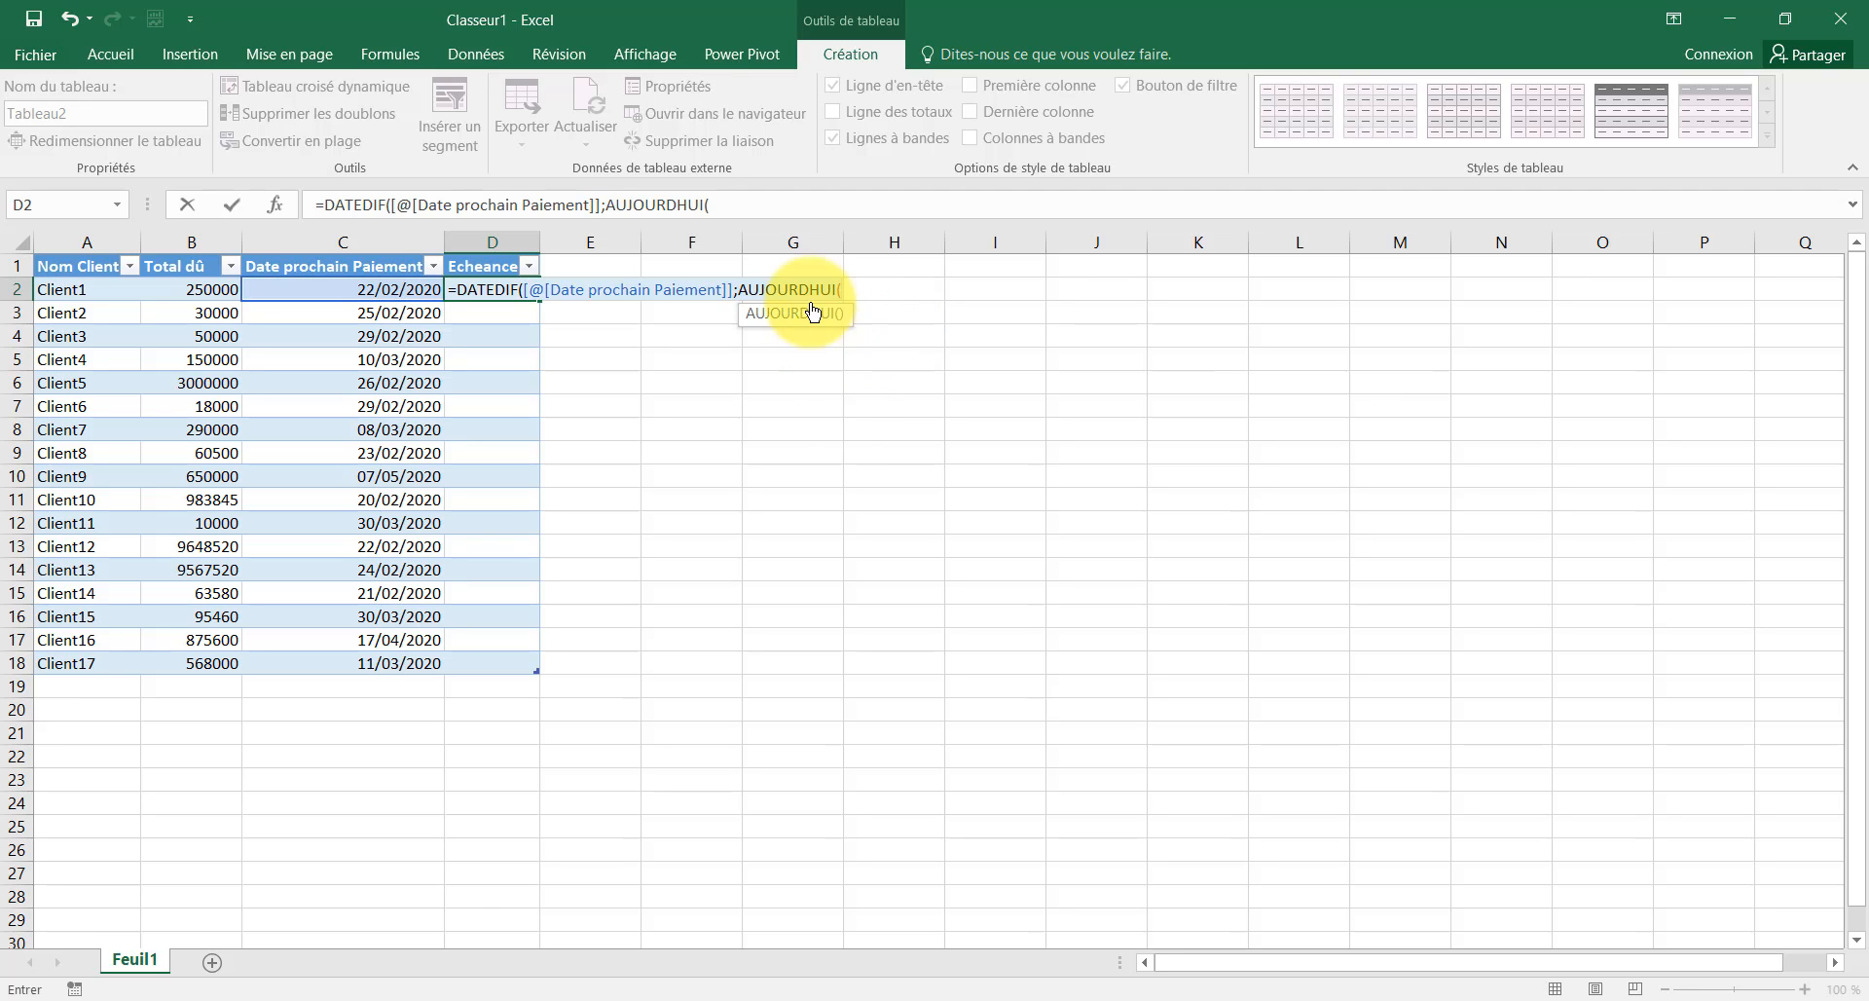
left_click(744, 200)
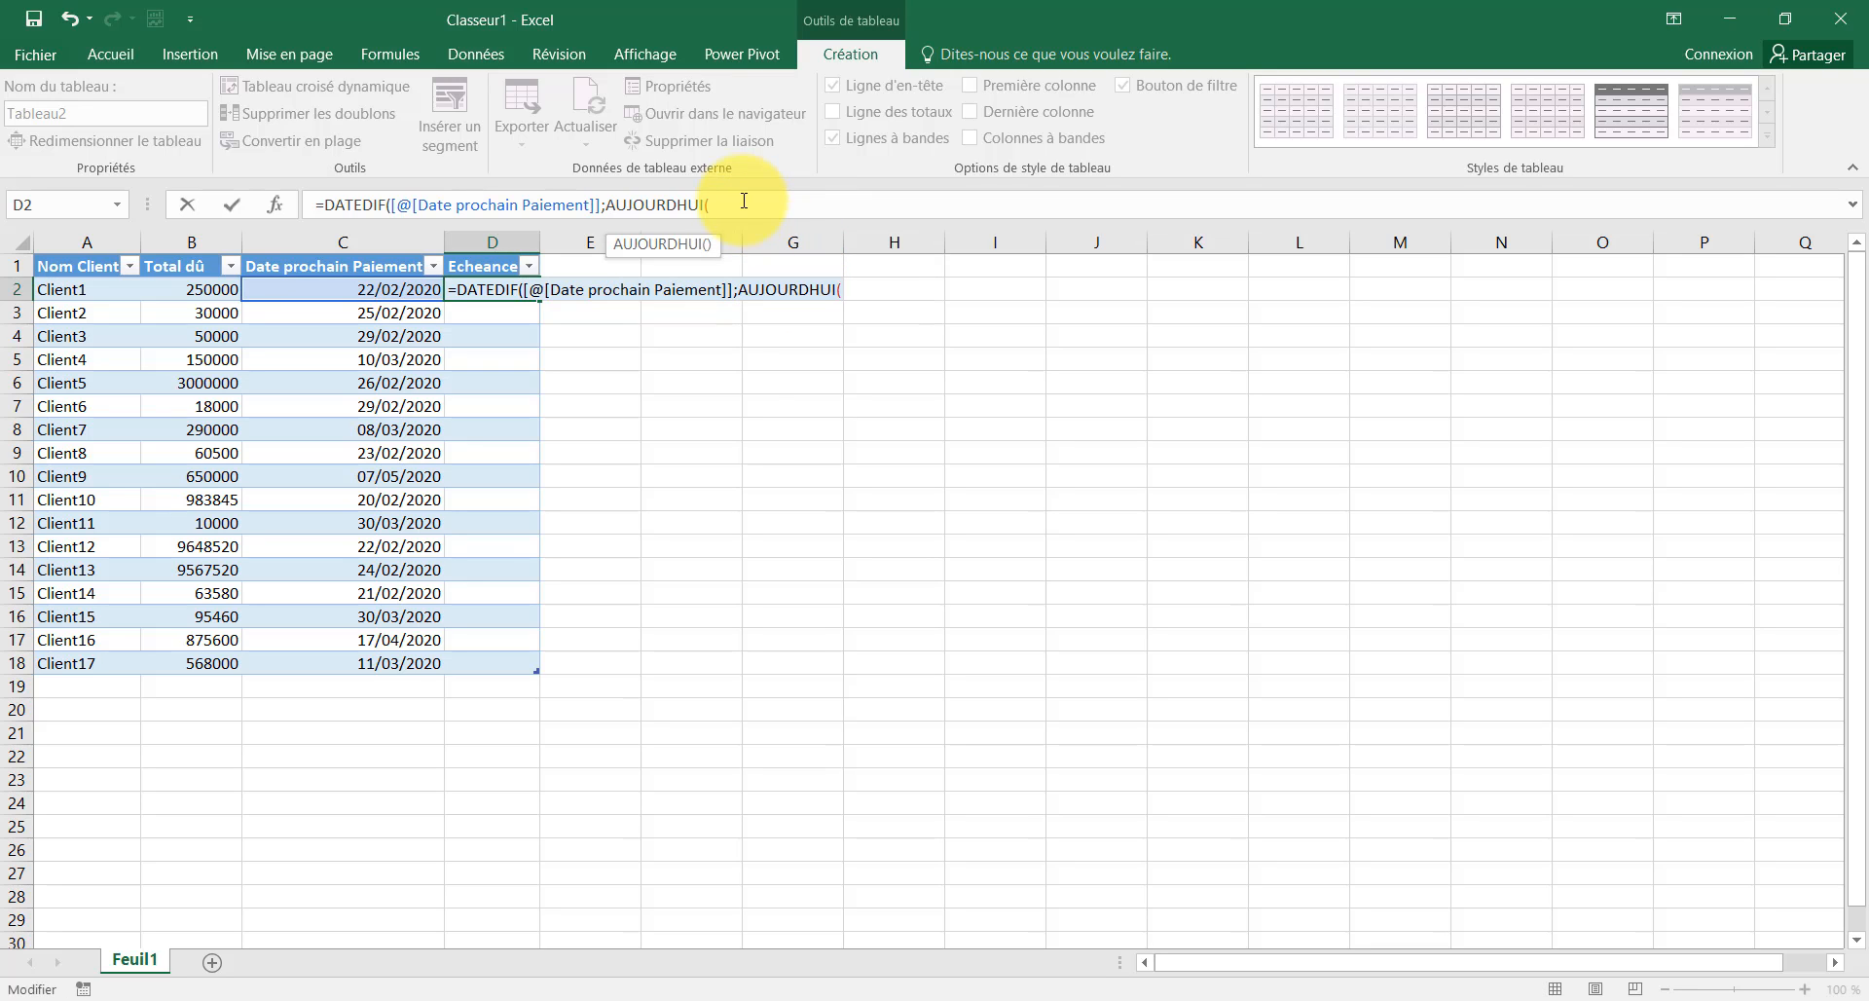
type(");\"")
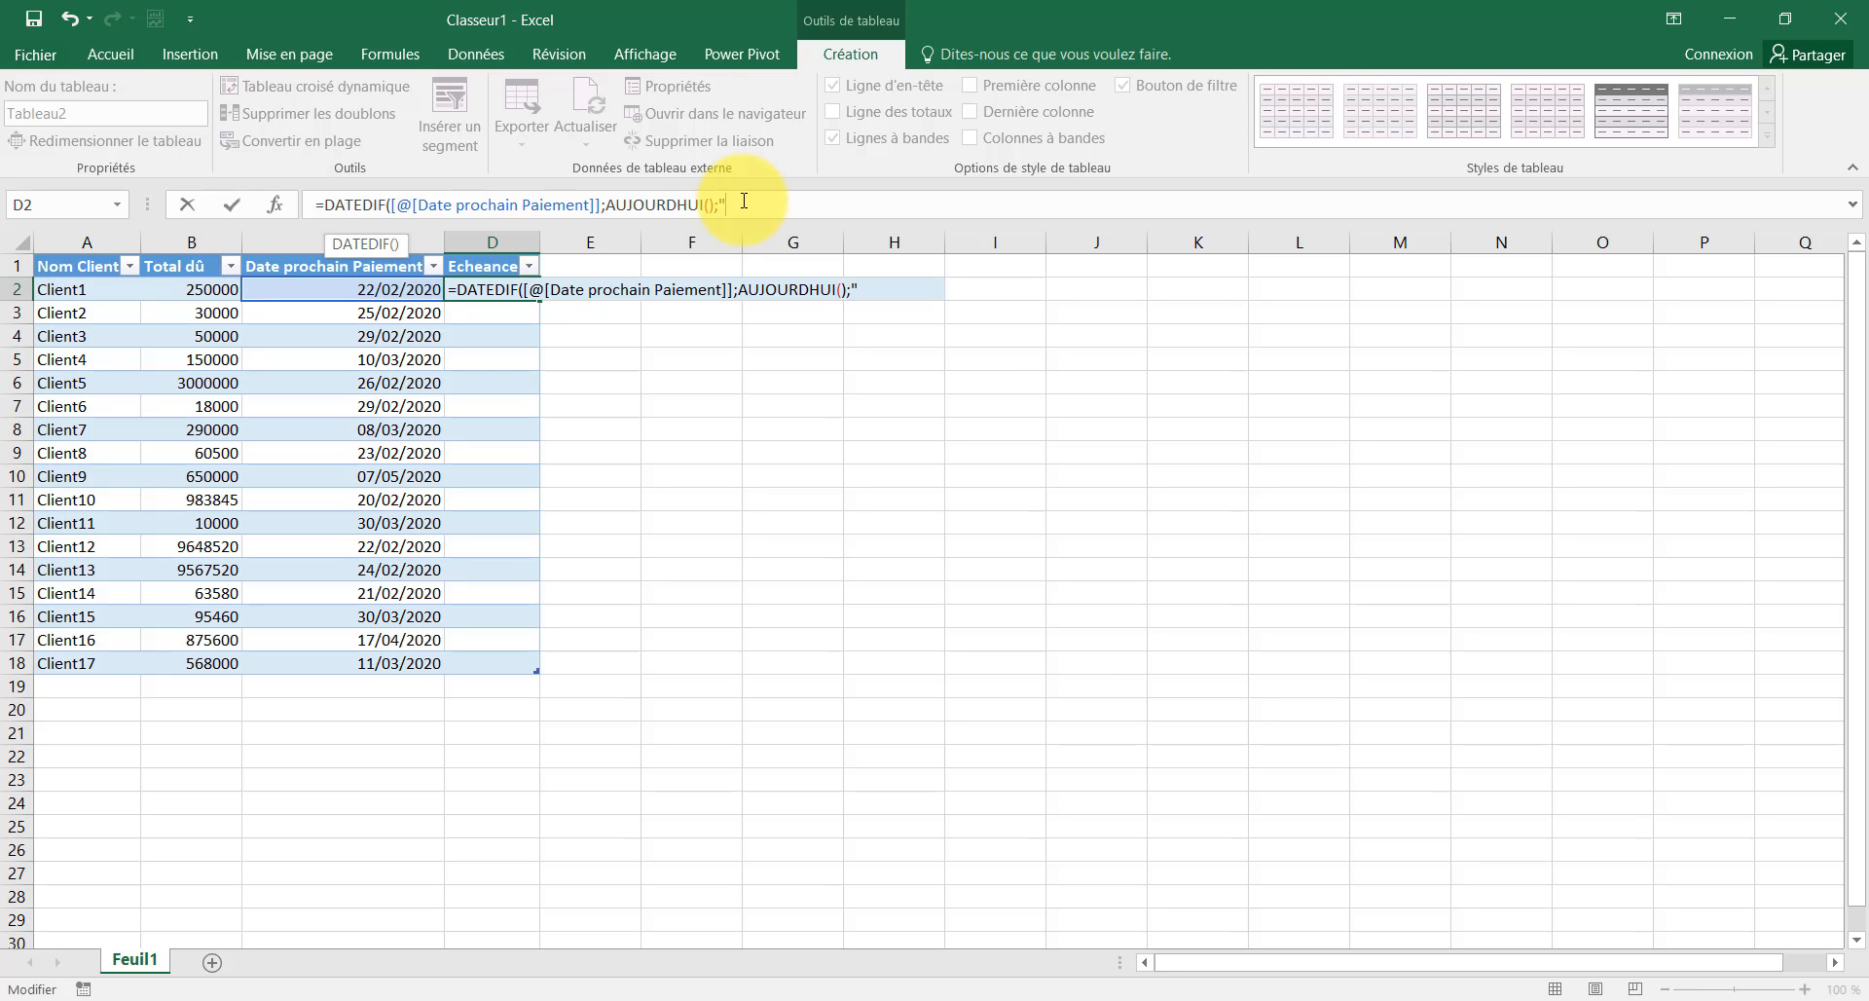
type("D\"")
key("Return")
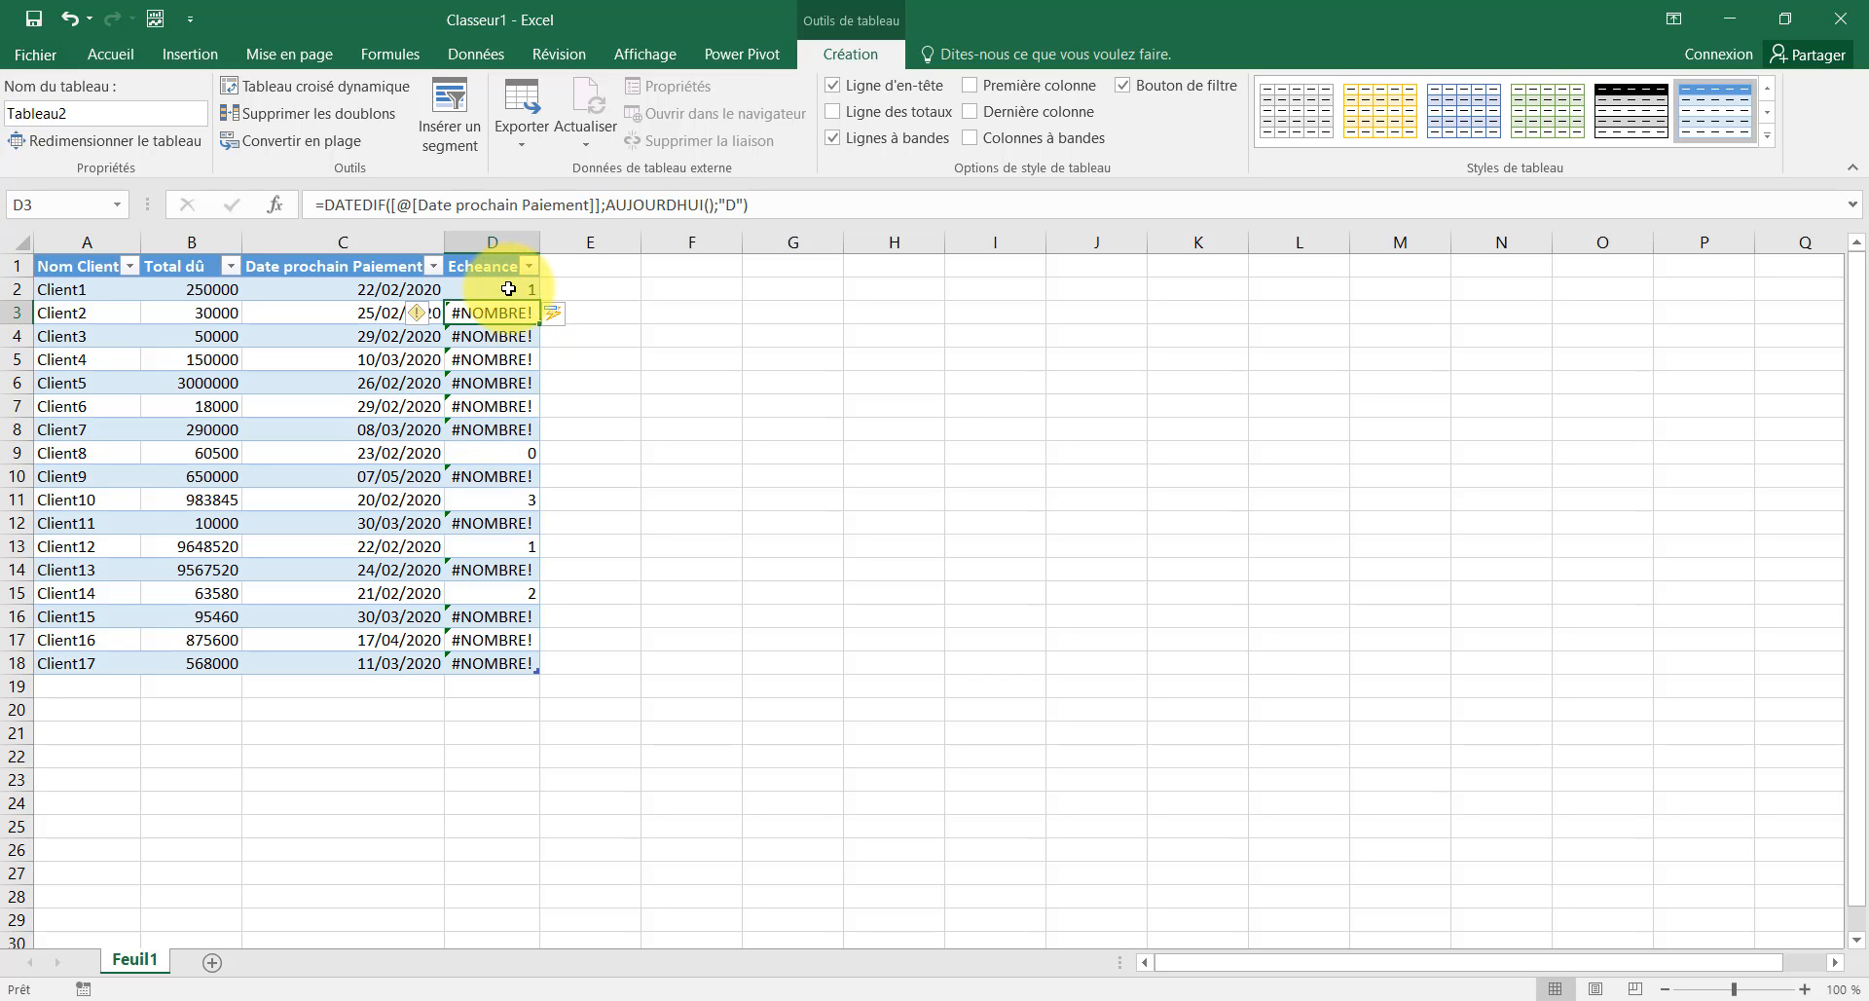
Wrap the Echeance column's DATEDIF formula in SIERREUR, returning an empty text "" on error
left_click(326, 204)
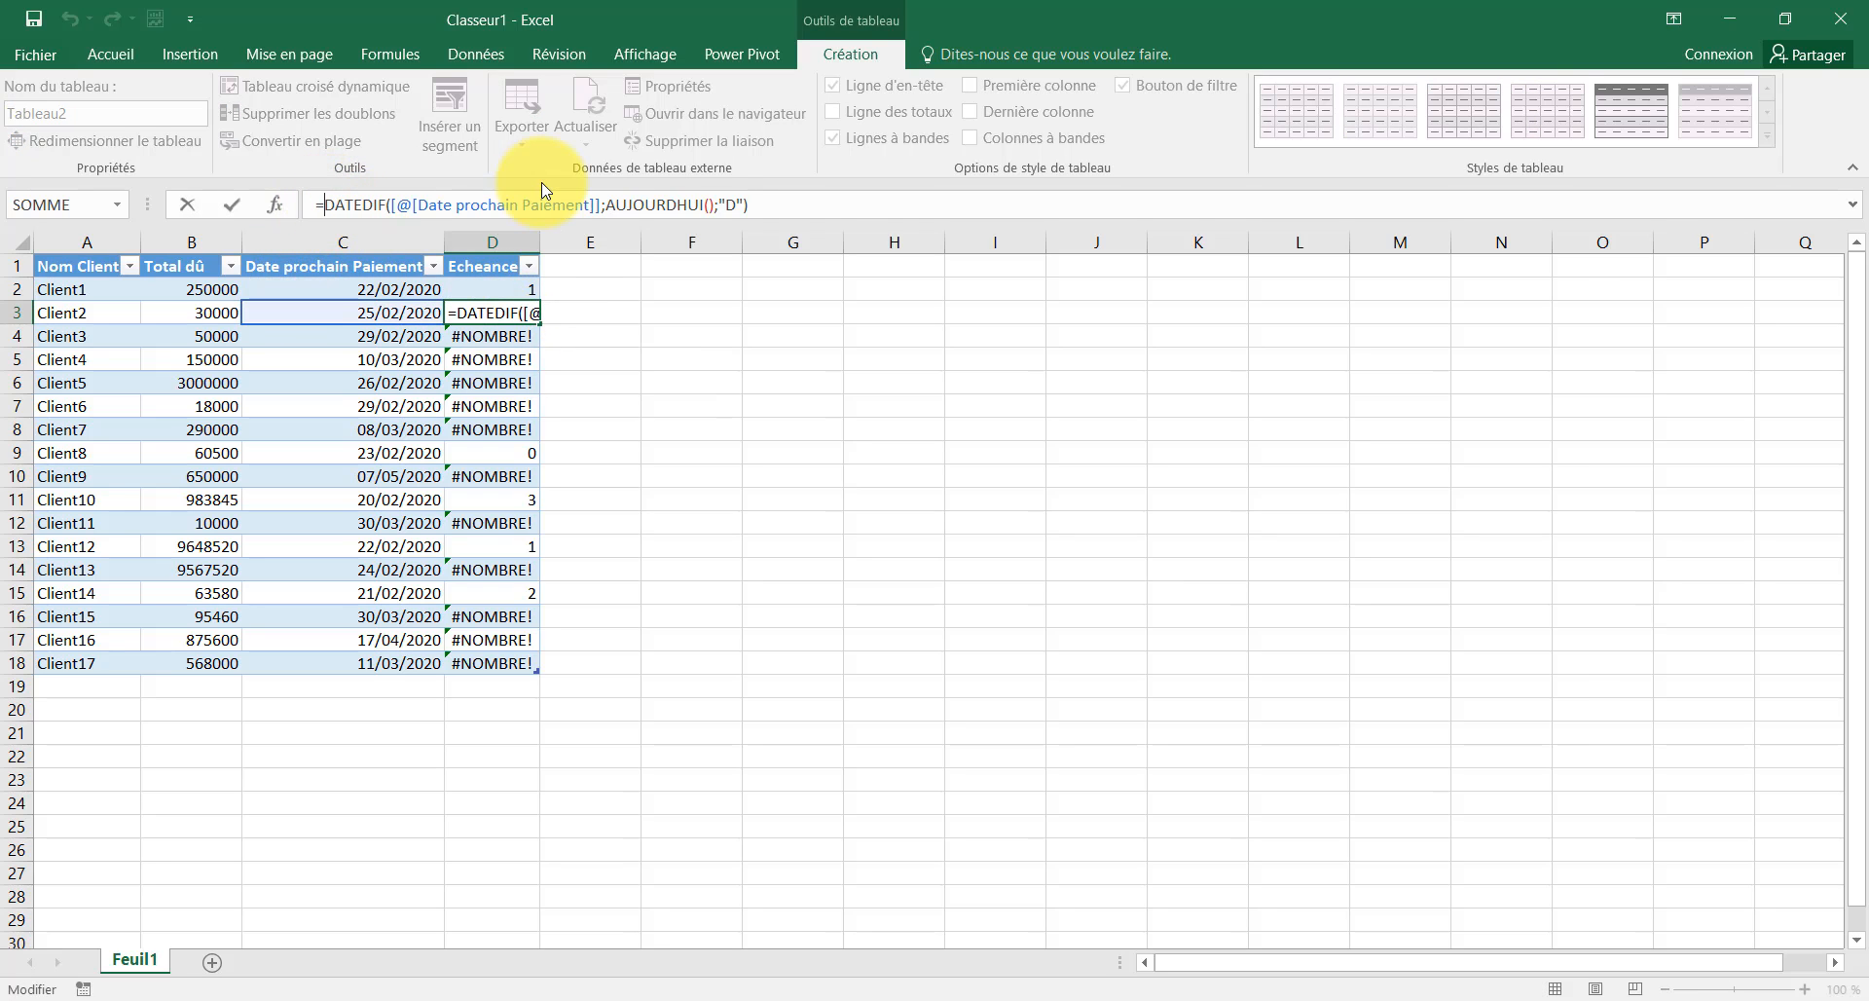
type("SI")
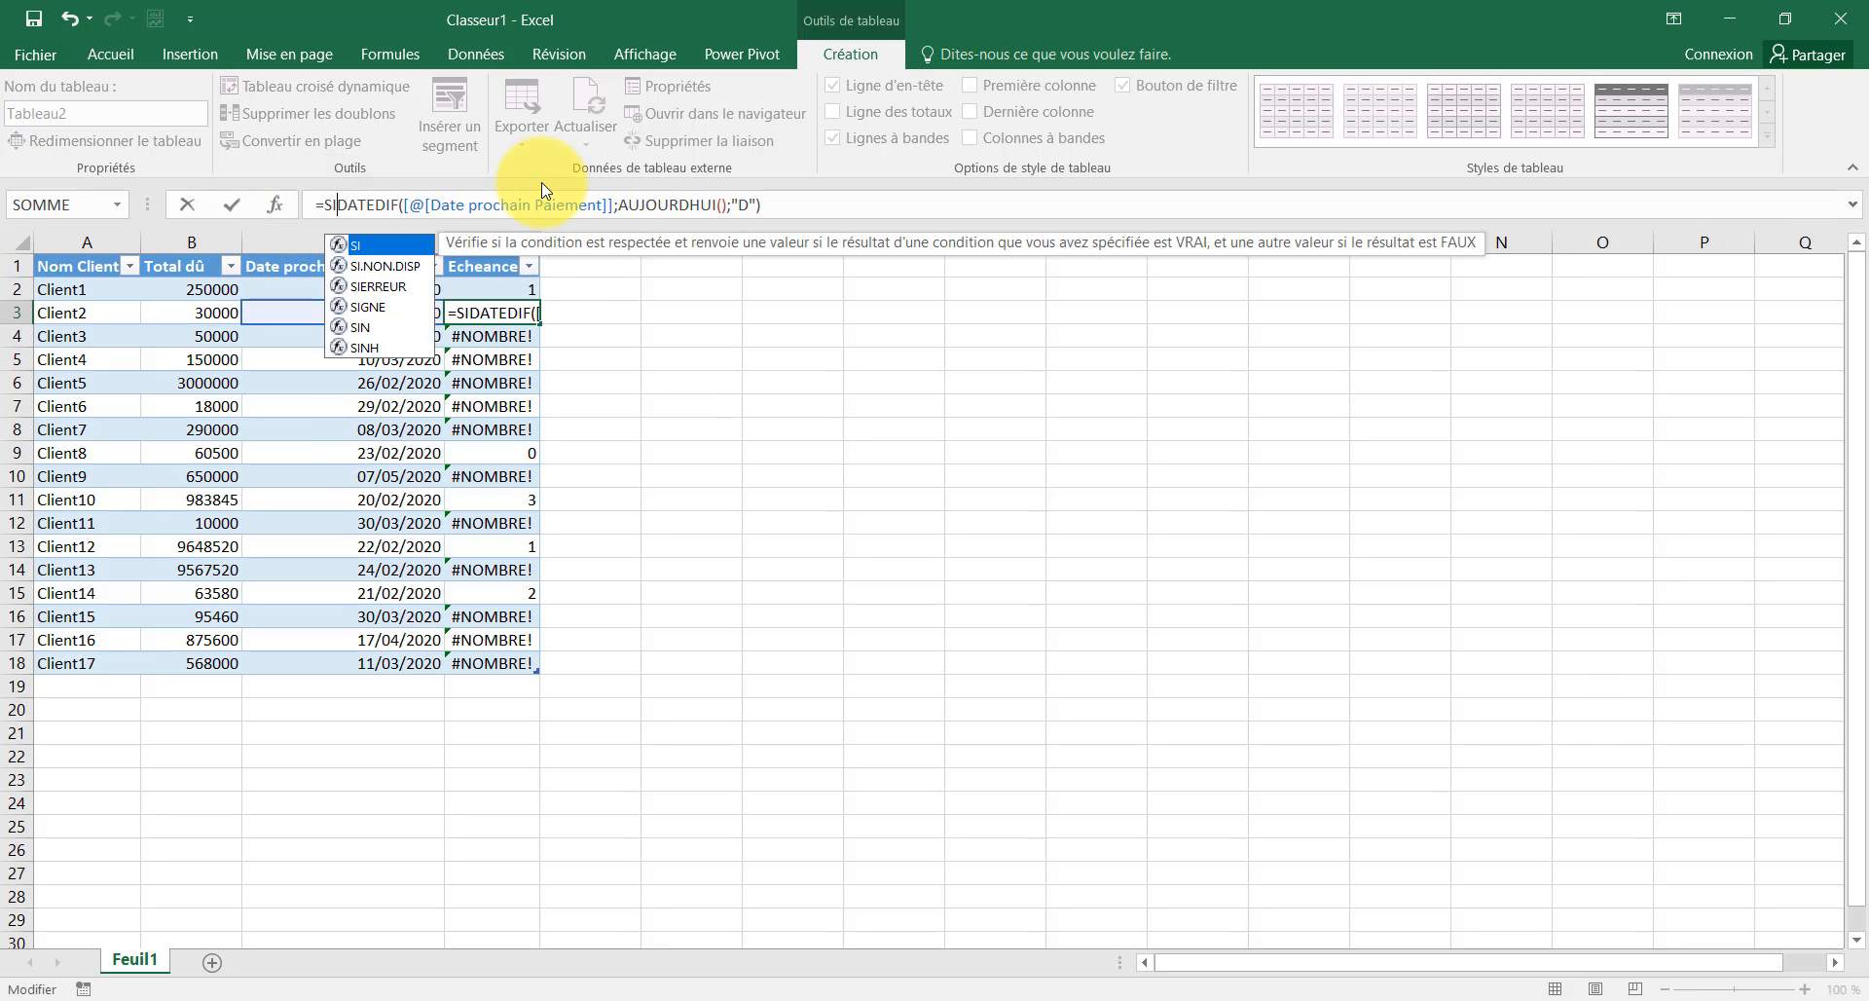
double_click(381, 286)
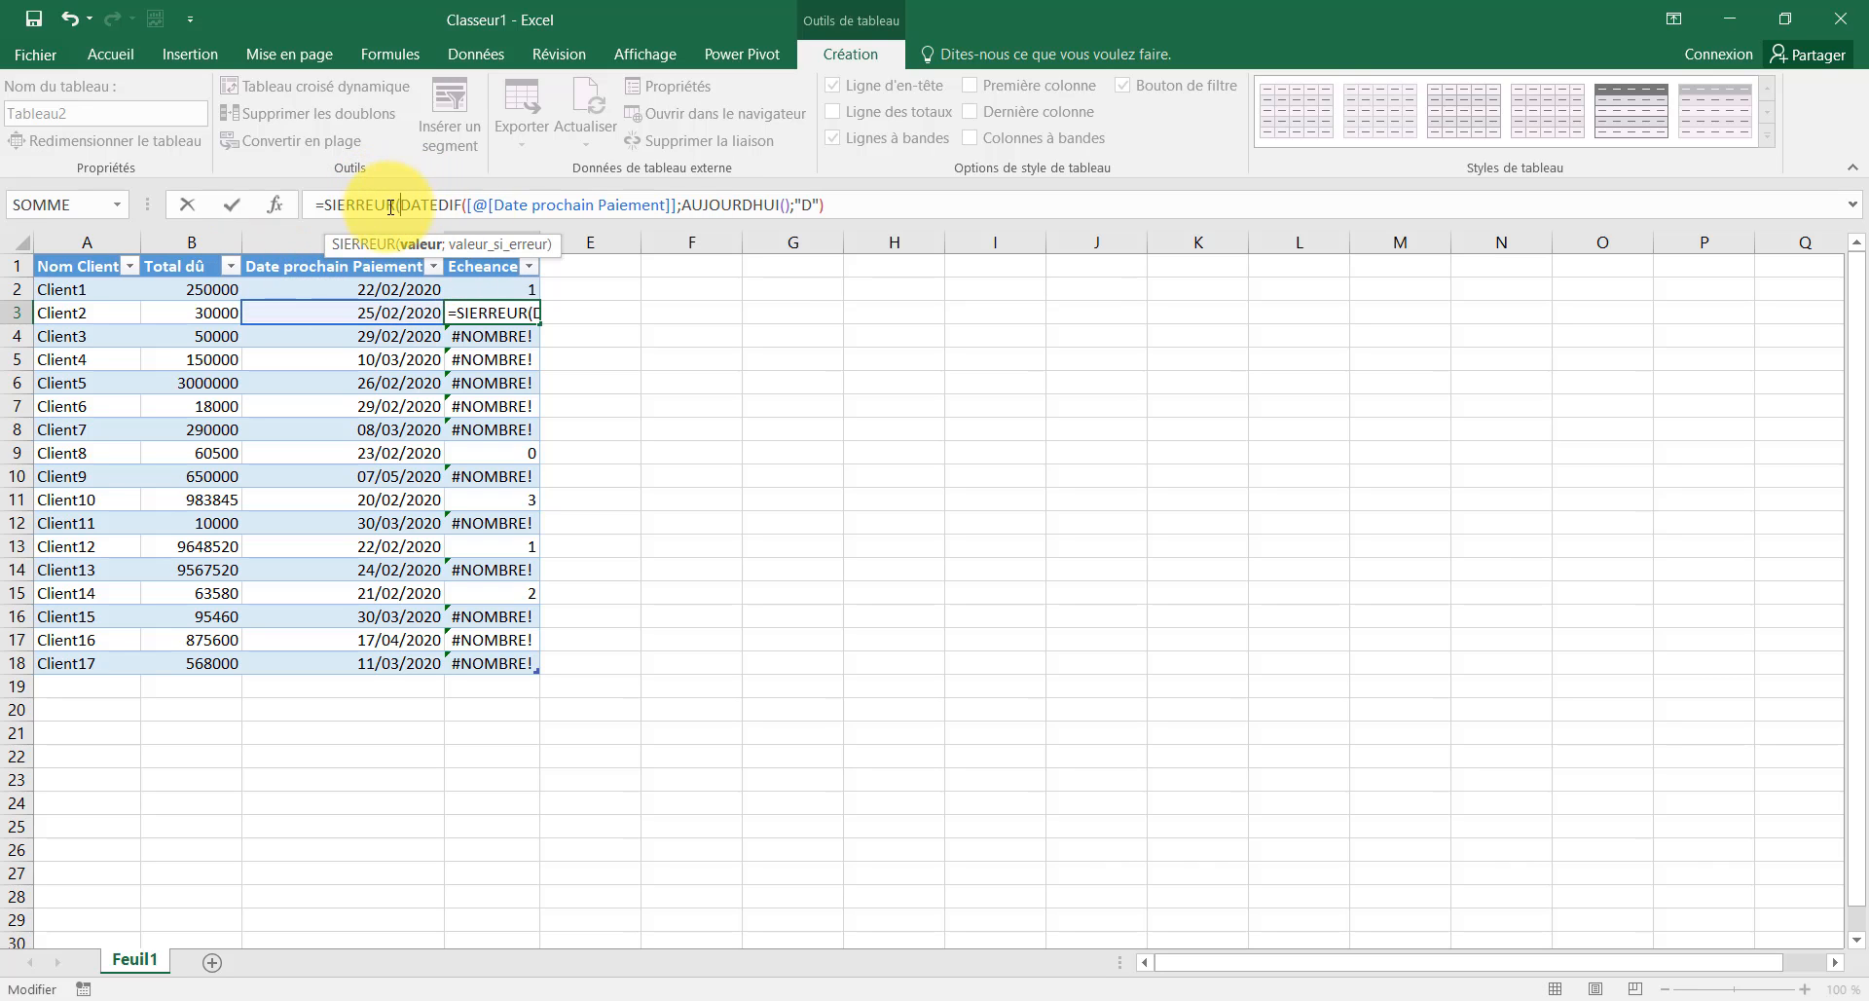
left_click(833, 205)
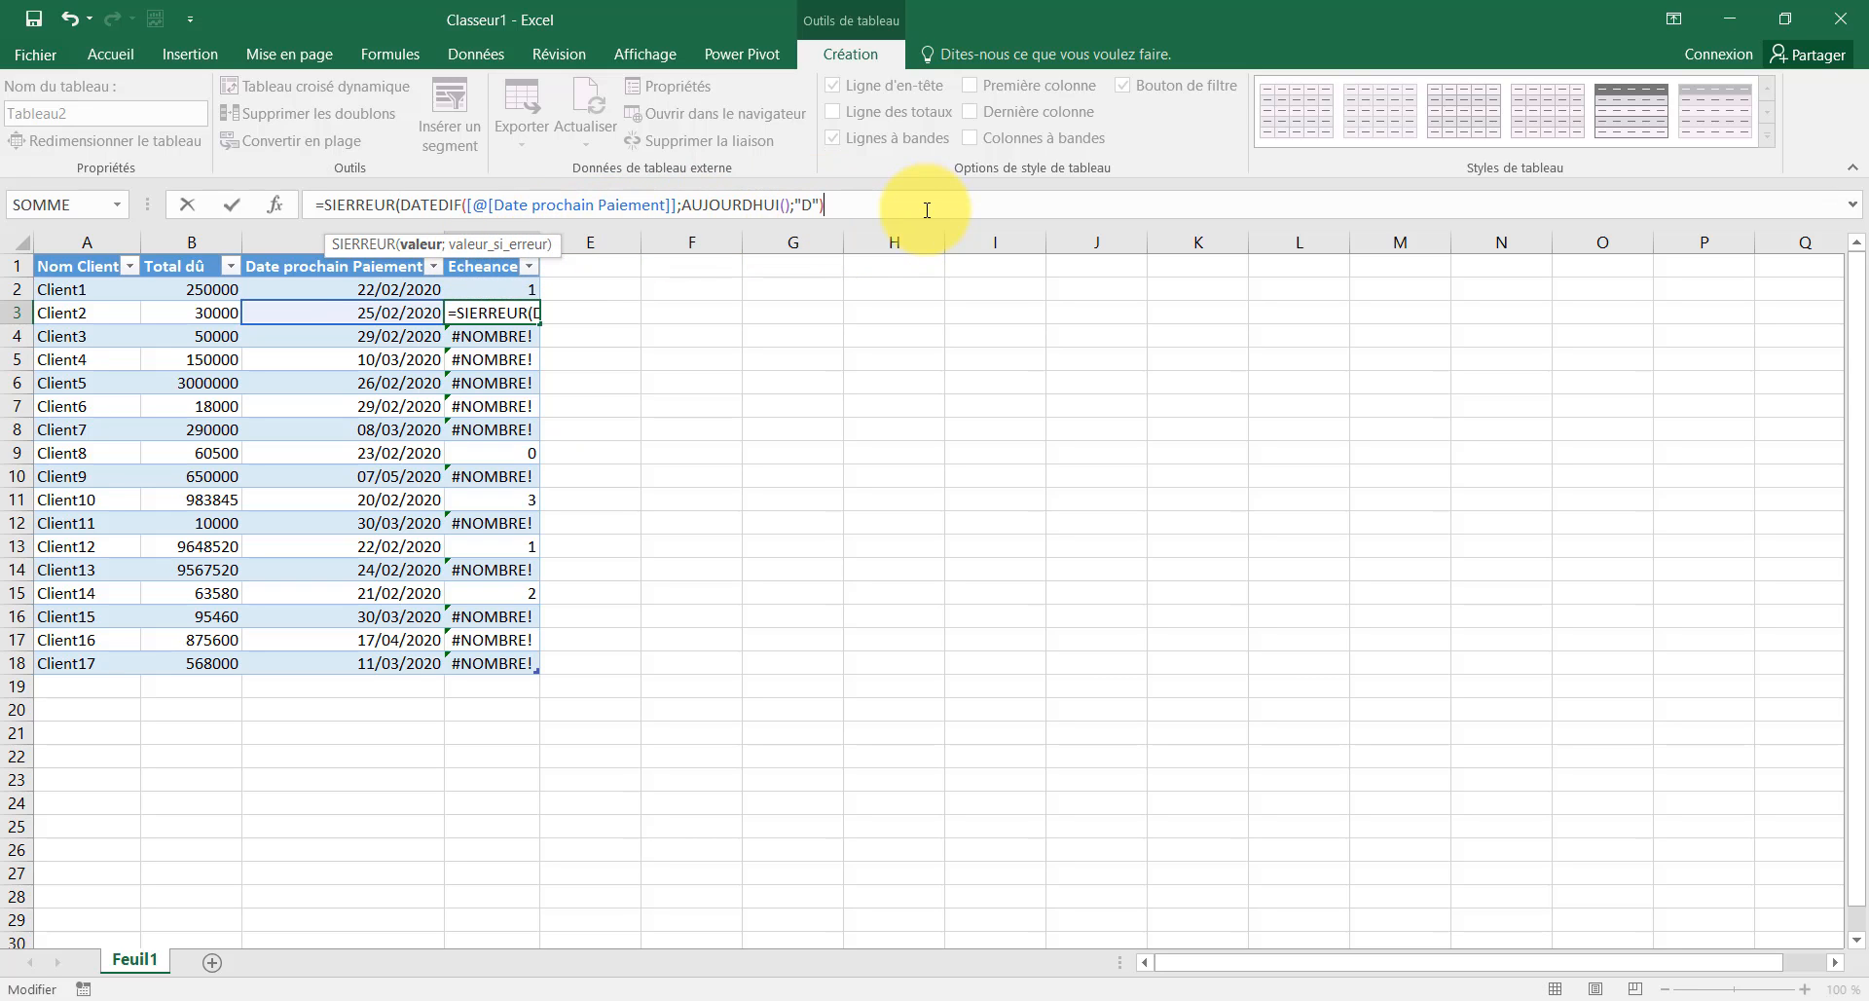
type(";")
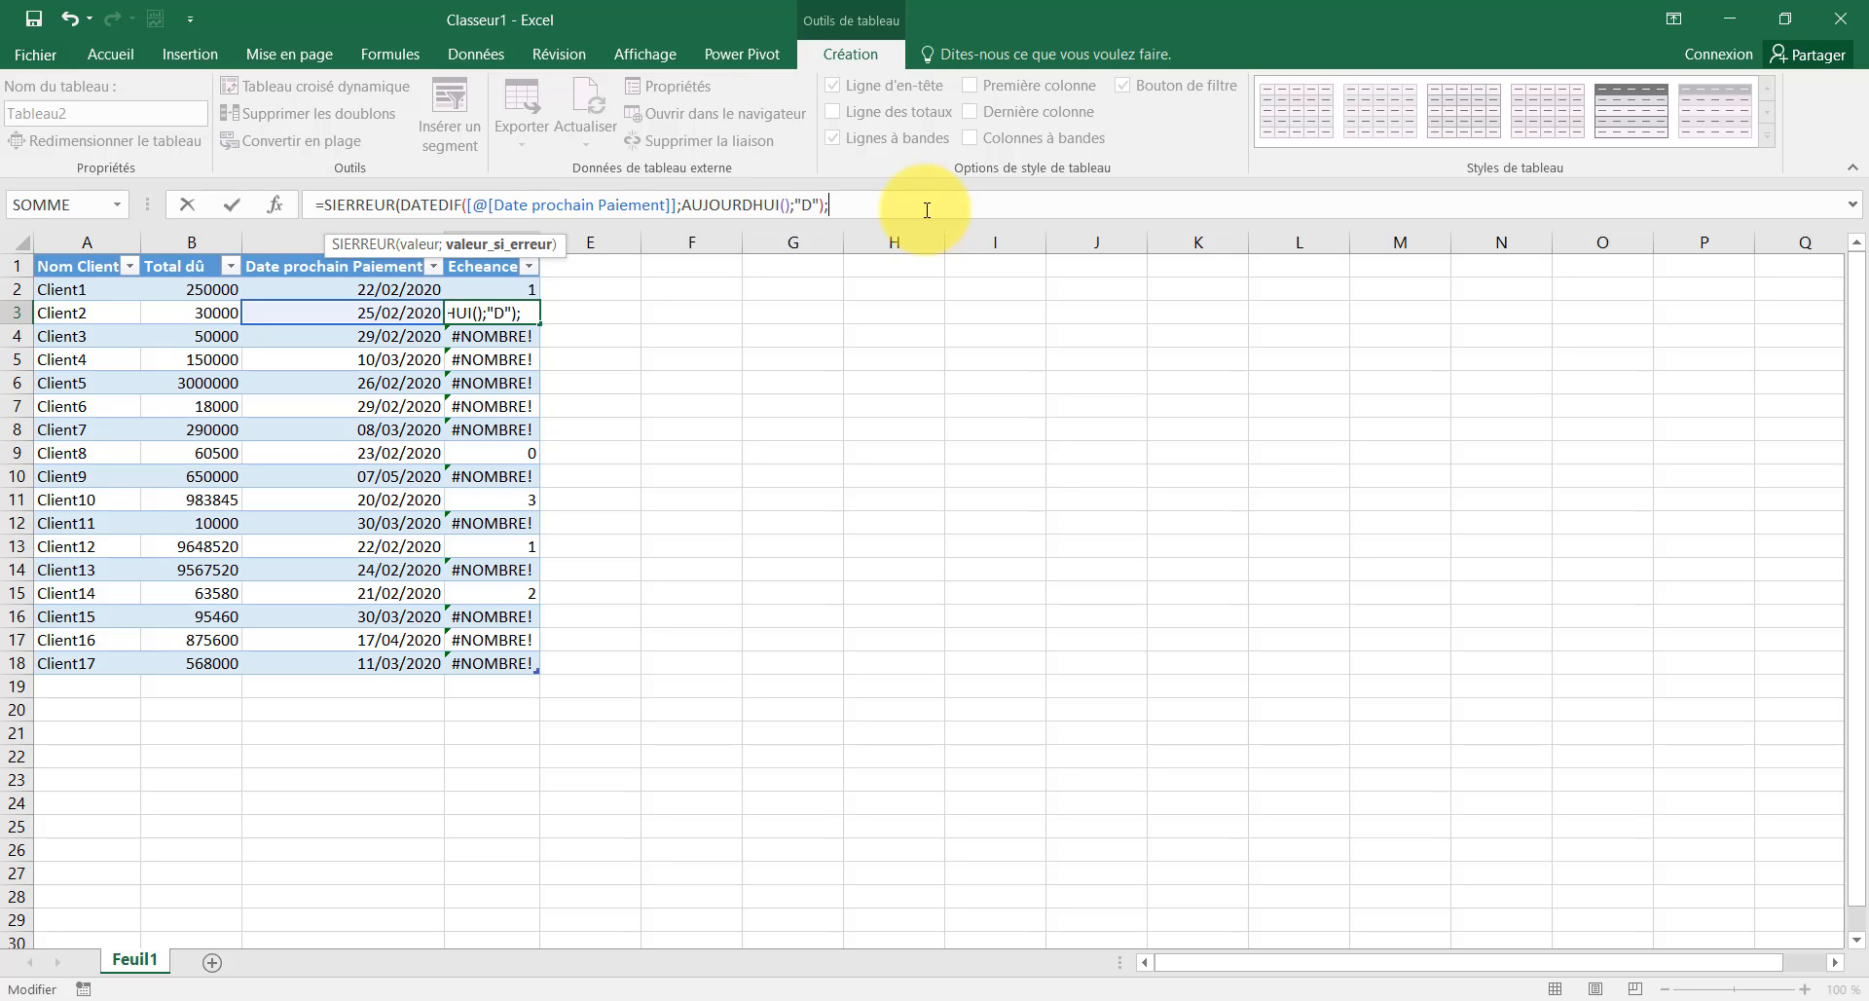
type("\"\"")
key("Return")
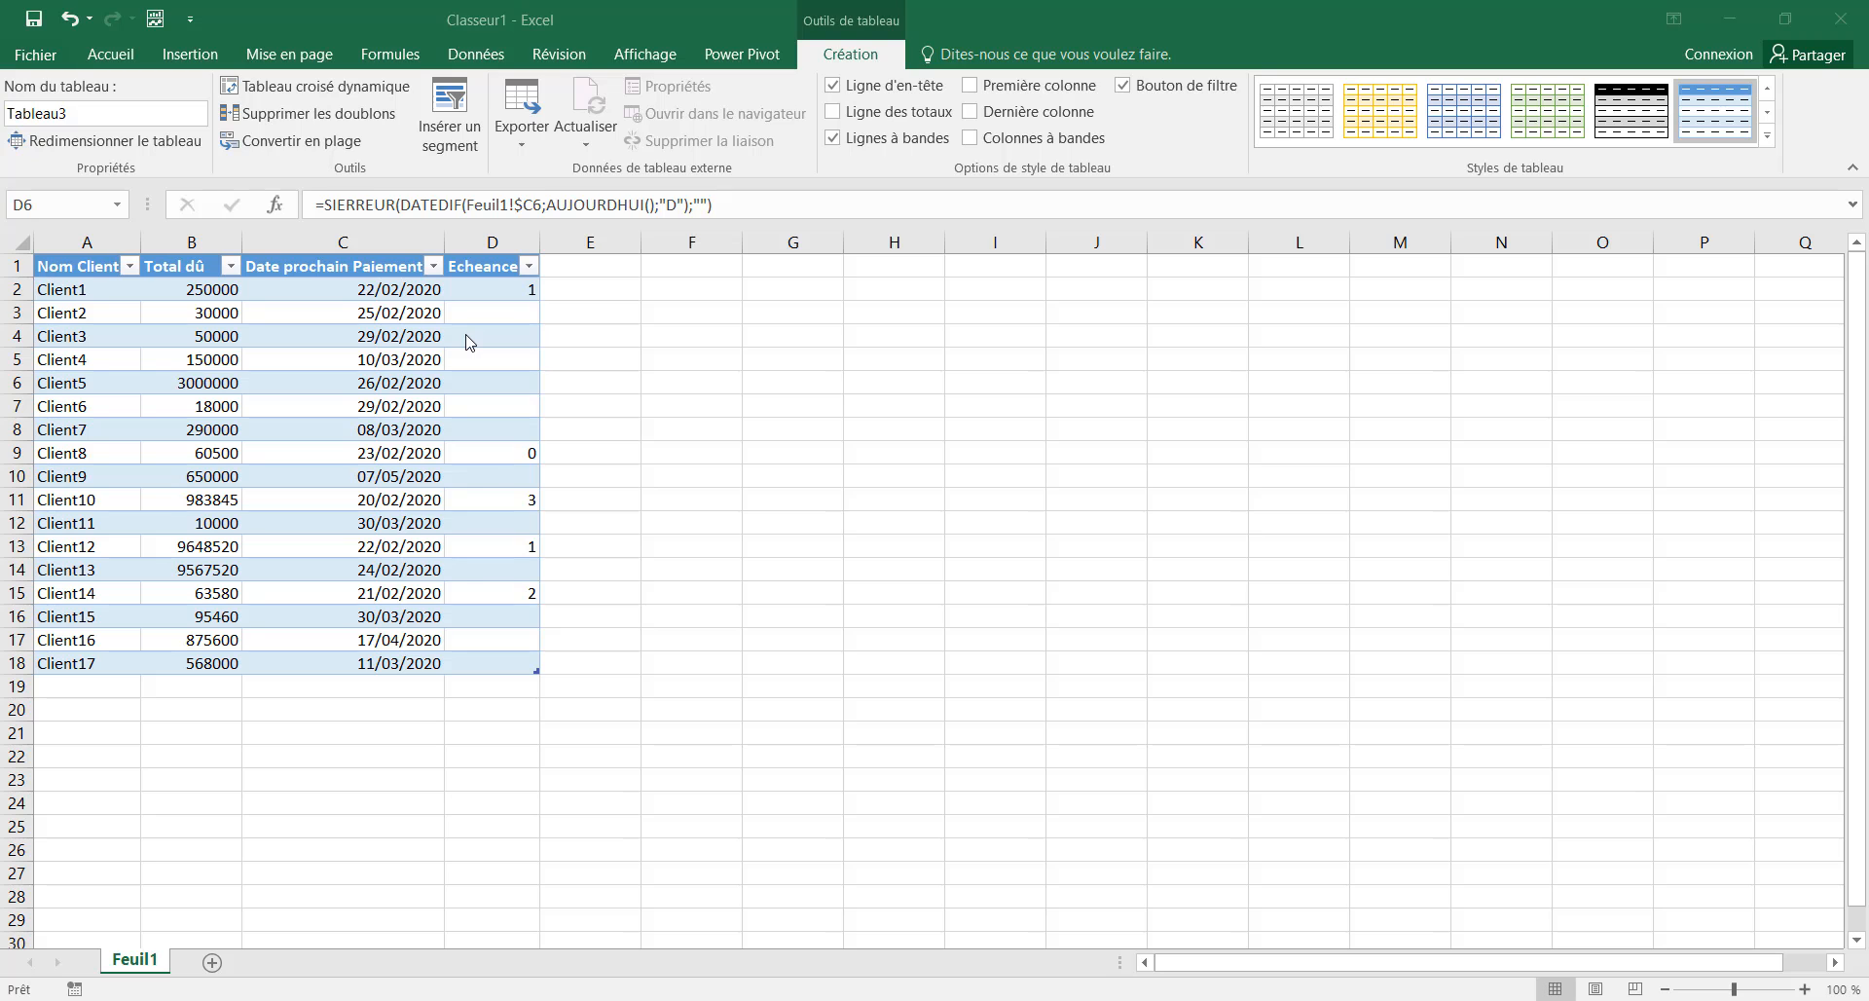
Create a new conditional formatting rule for A2:D18 that uses a formula to determine which cells to format
left_click(54, 289)
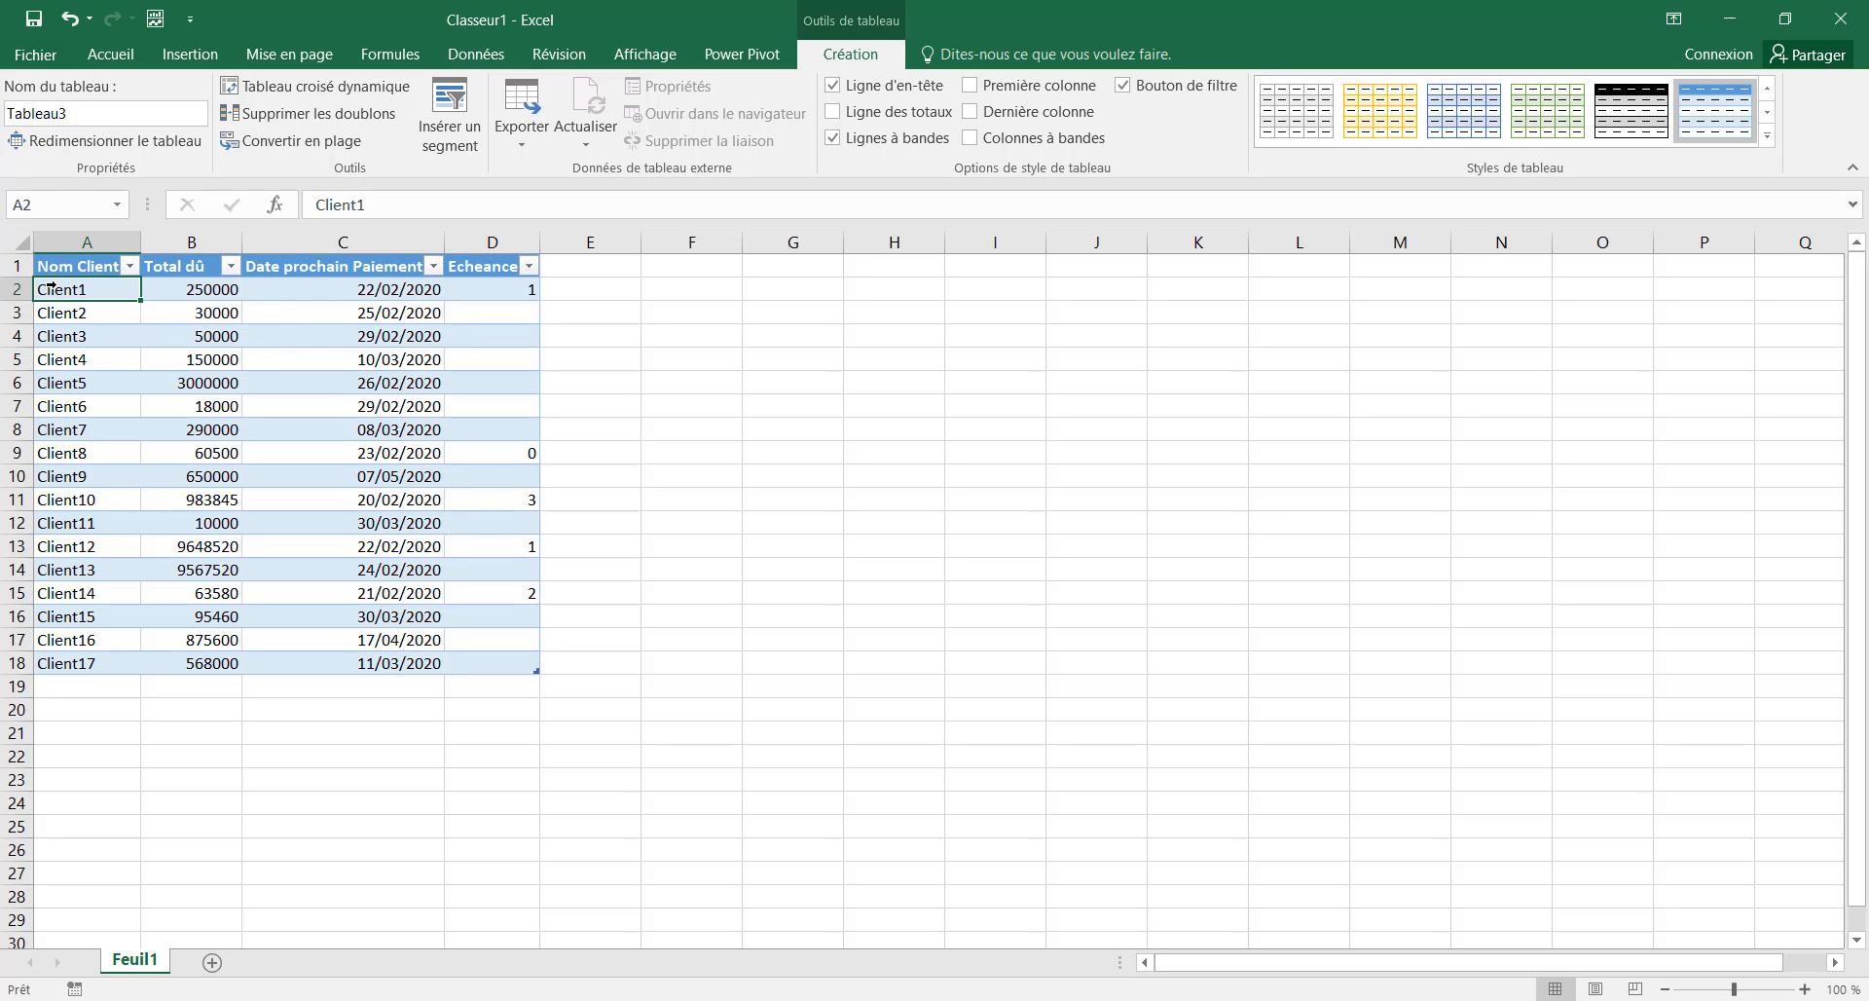
left_click_drag(52, 285, 528, 677)
left_click(465, 586)
left_click(82, 285)
left_click_drag(228, 302, 501, 661)
left_click(125, 59)
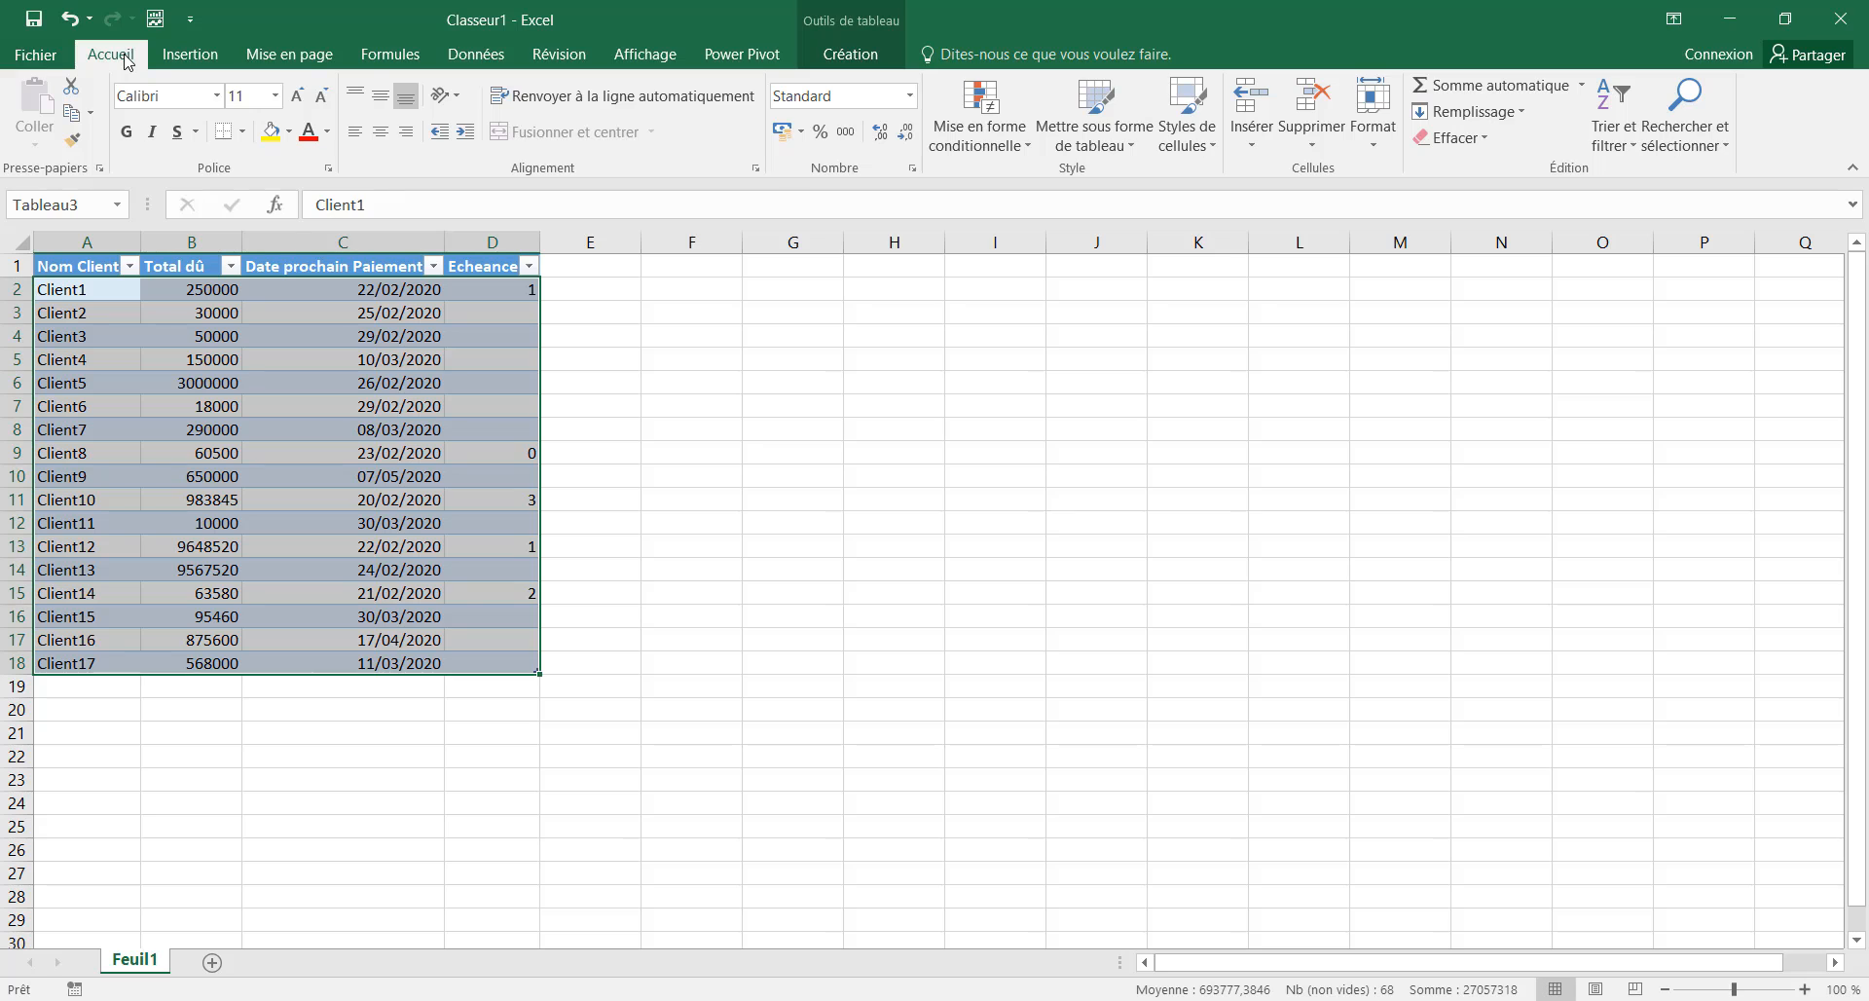
left_click(1006, 145)
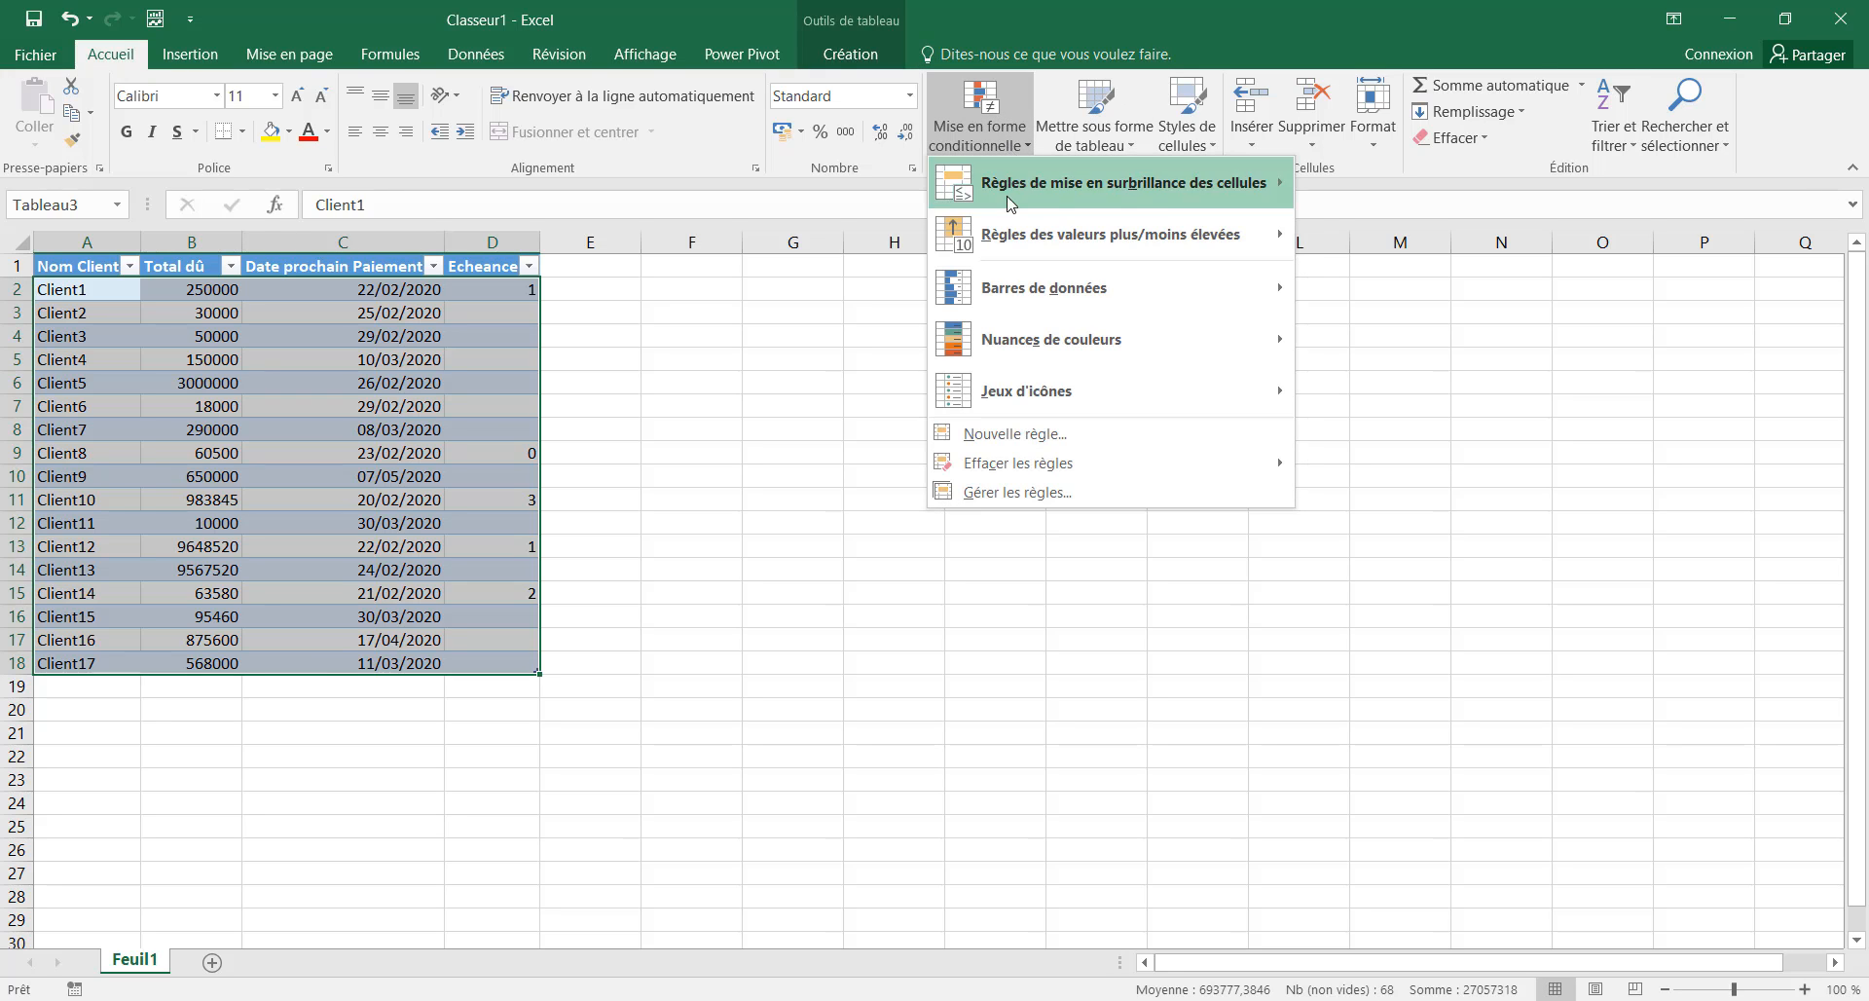
left_click(1056, 439)
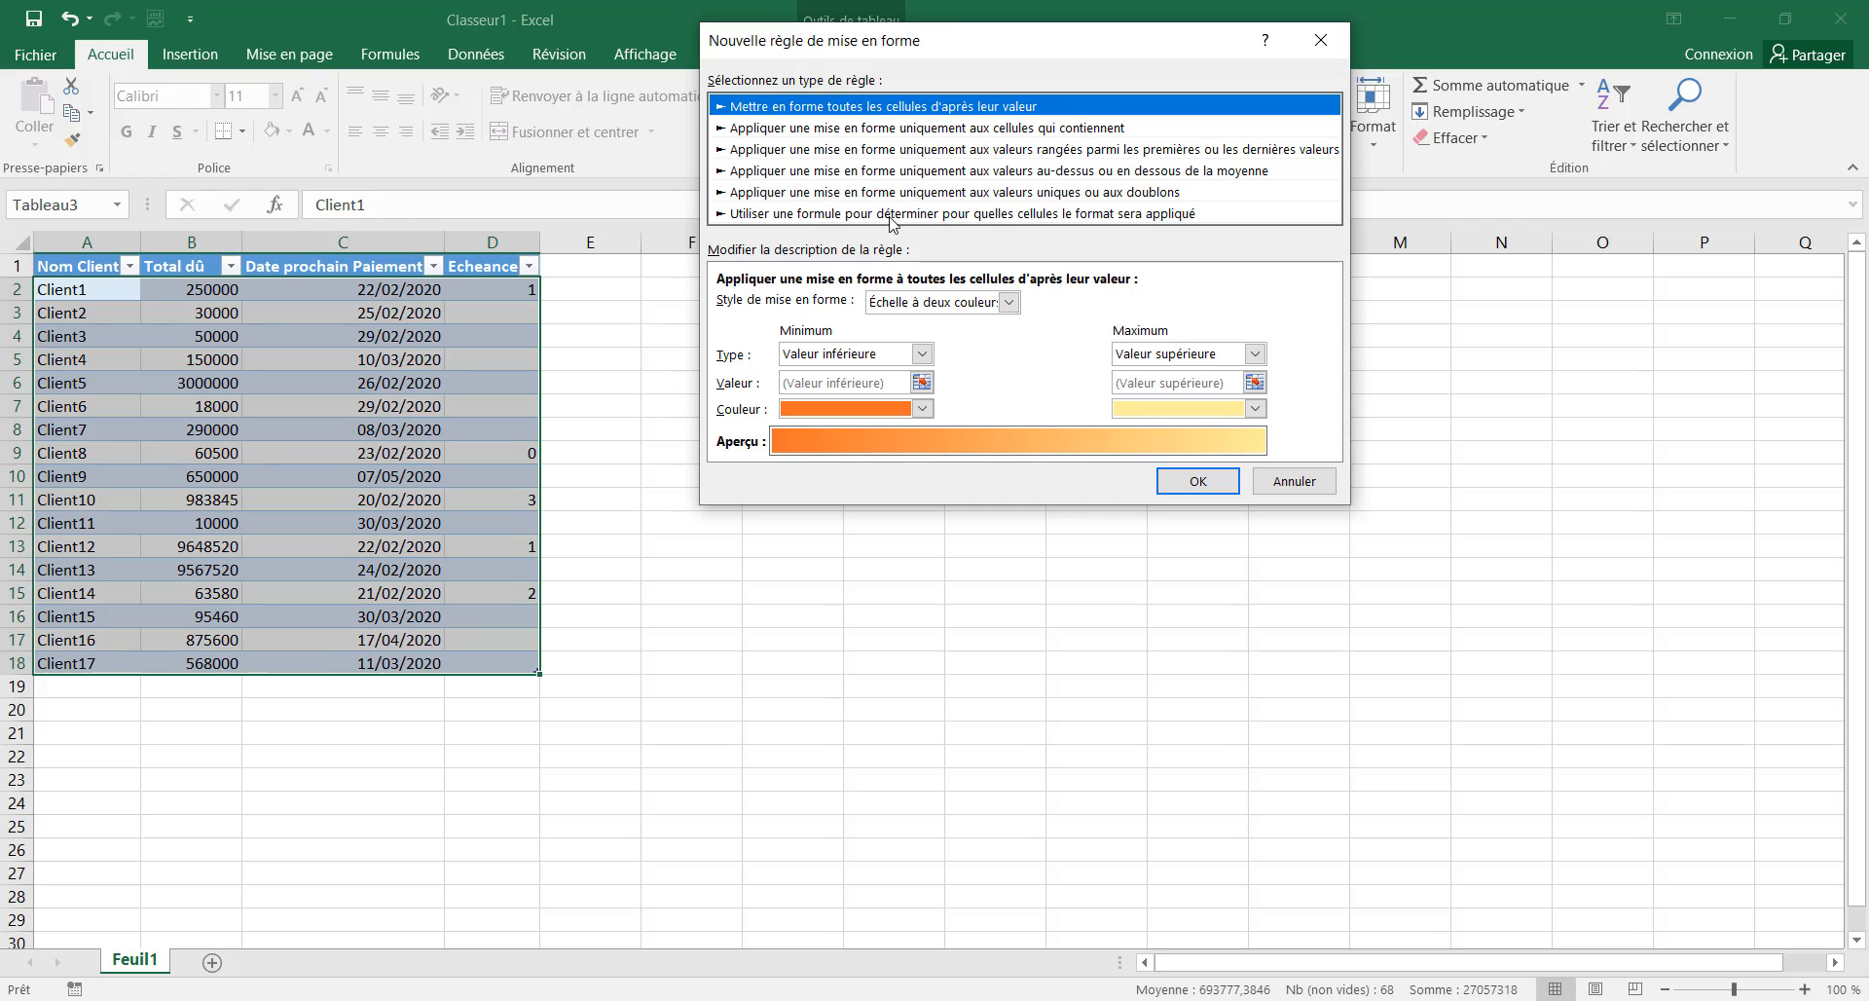
left_click(1136, 216)
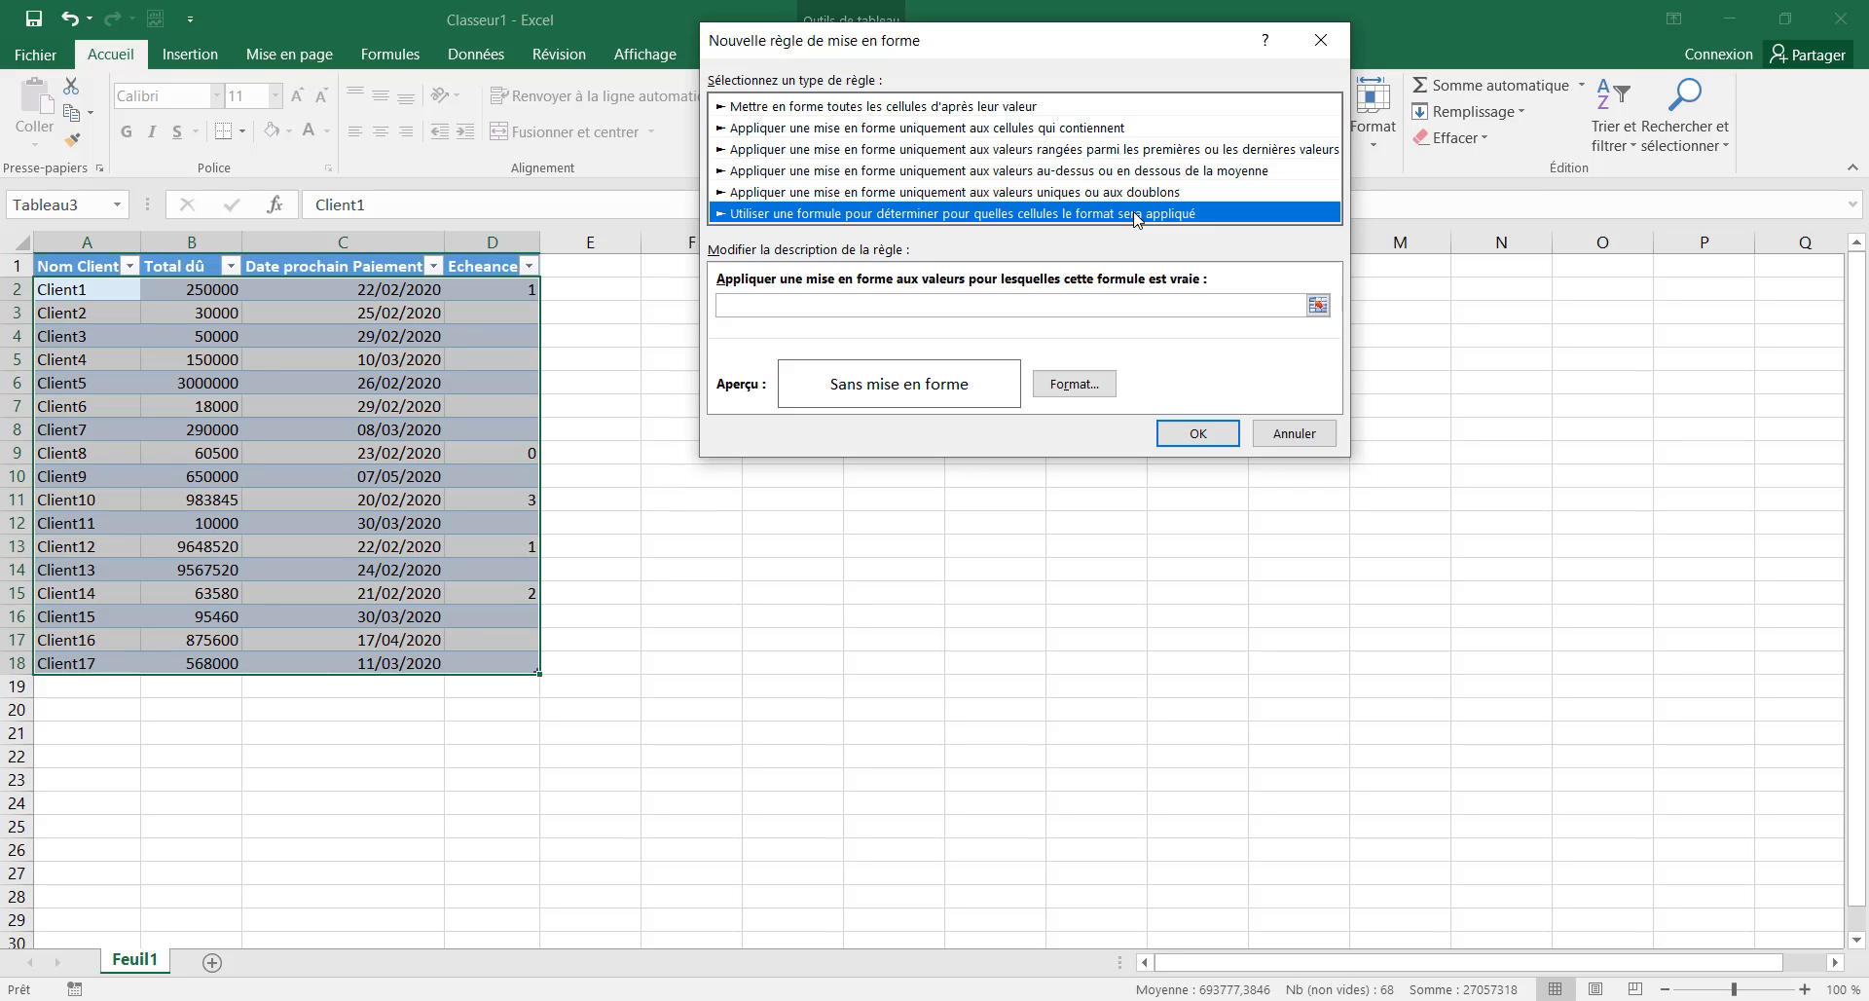
Enter =$D$2<5 as the formula of the new formatting rule
left_click(745, 303)
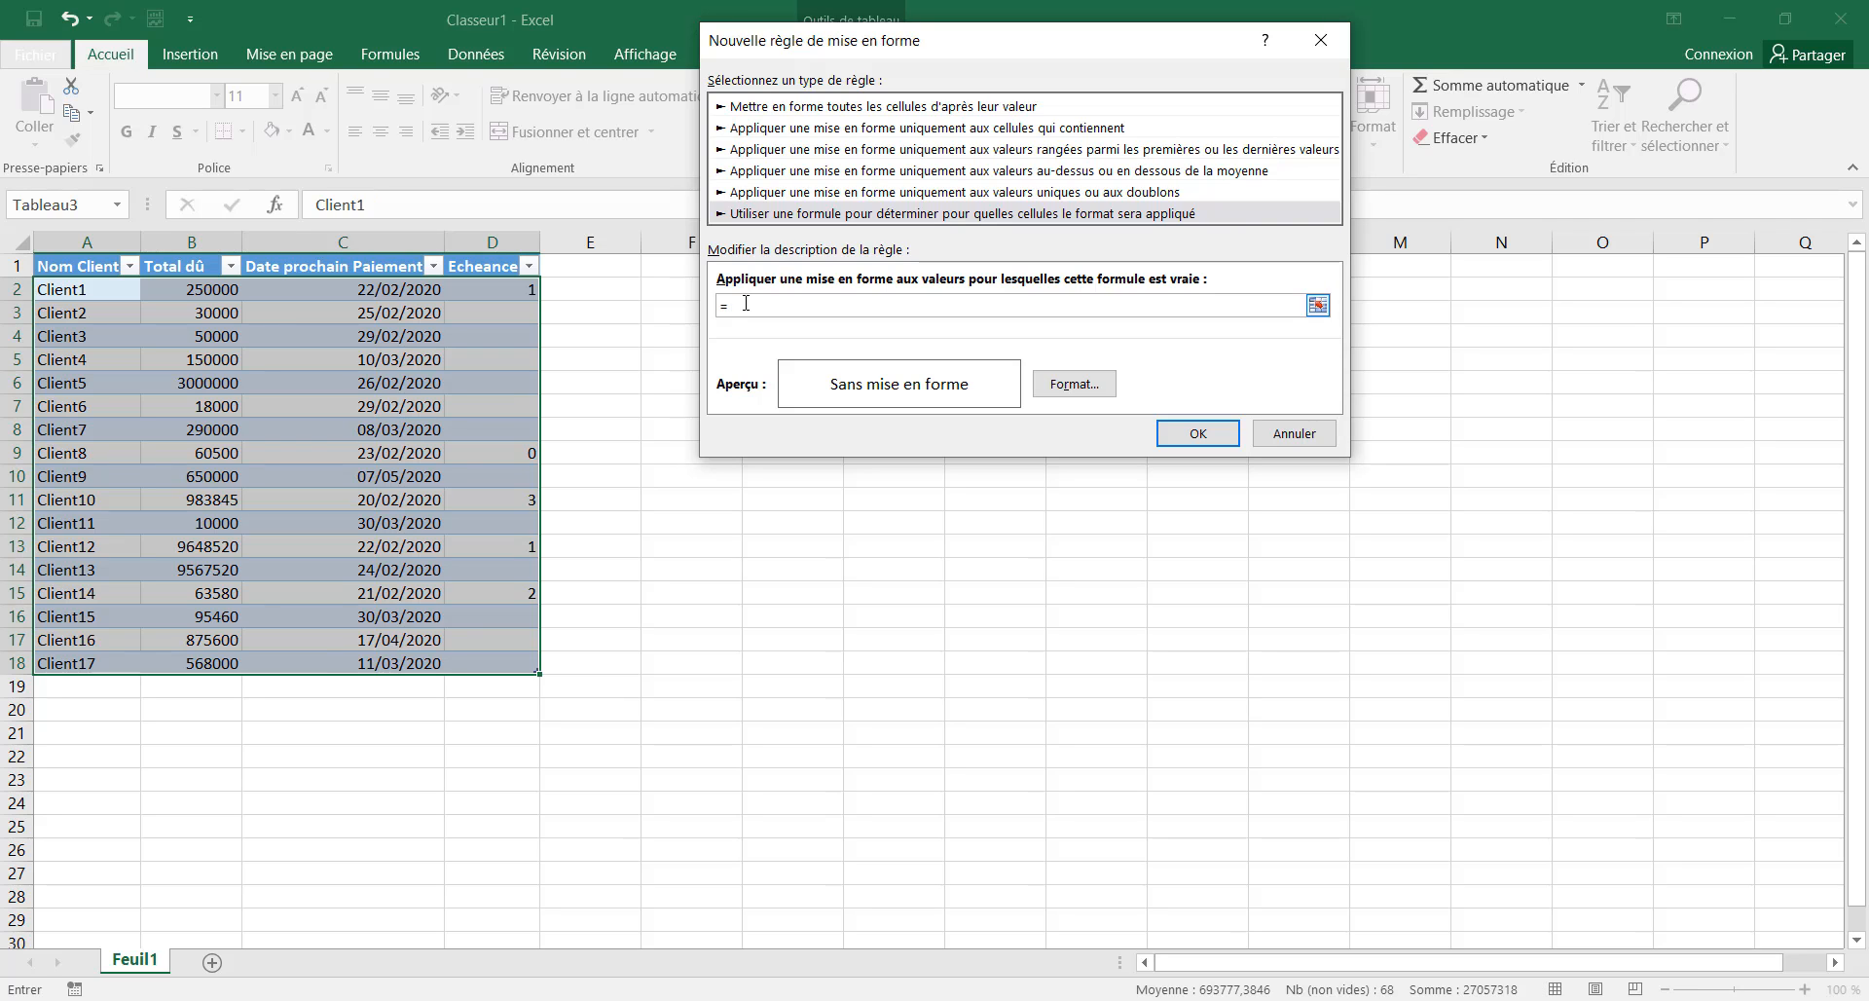
left_click(533, 289)
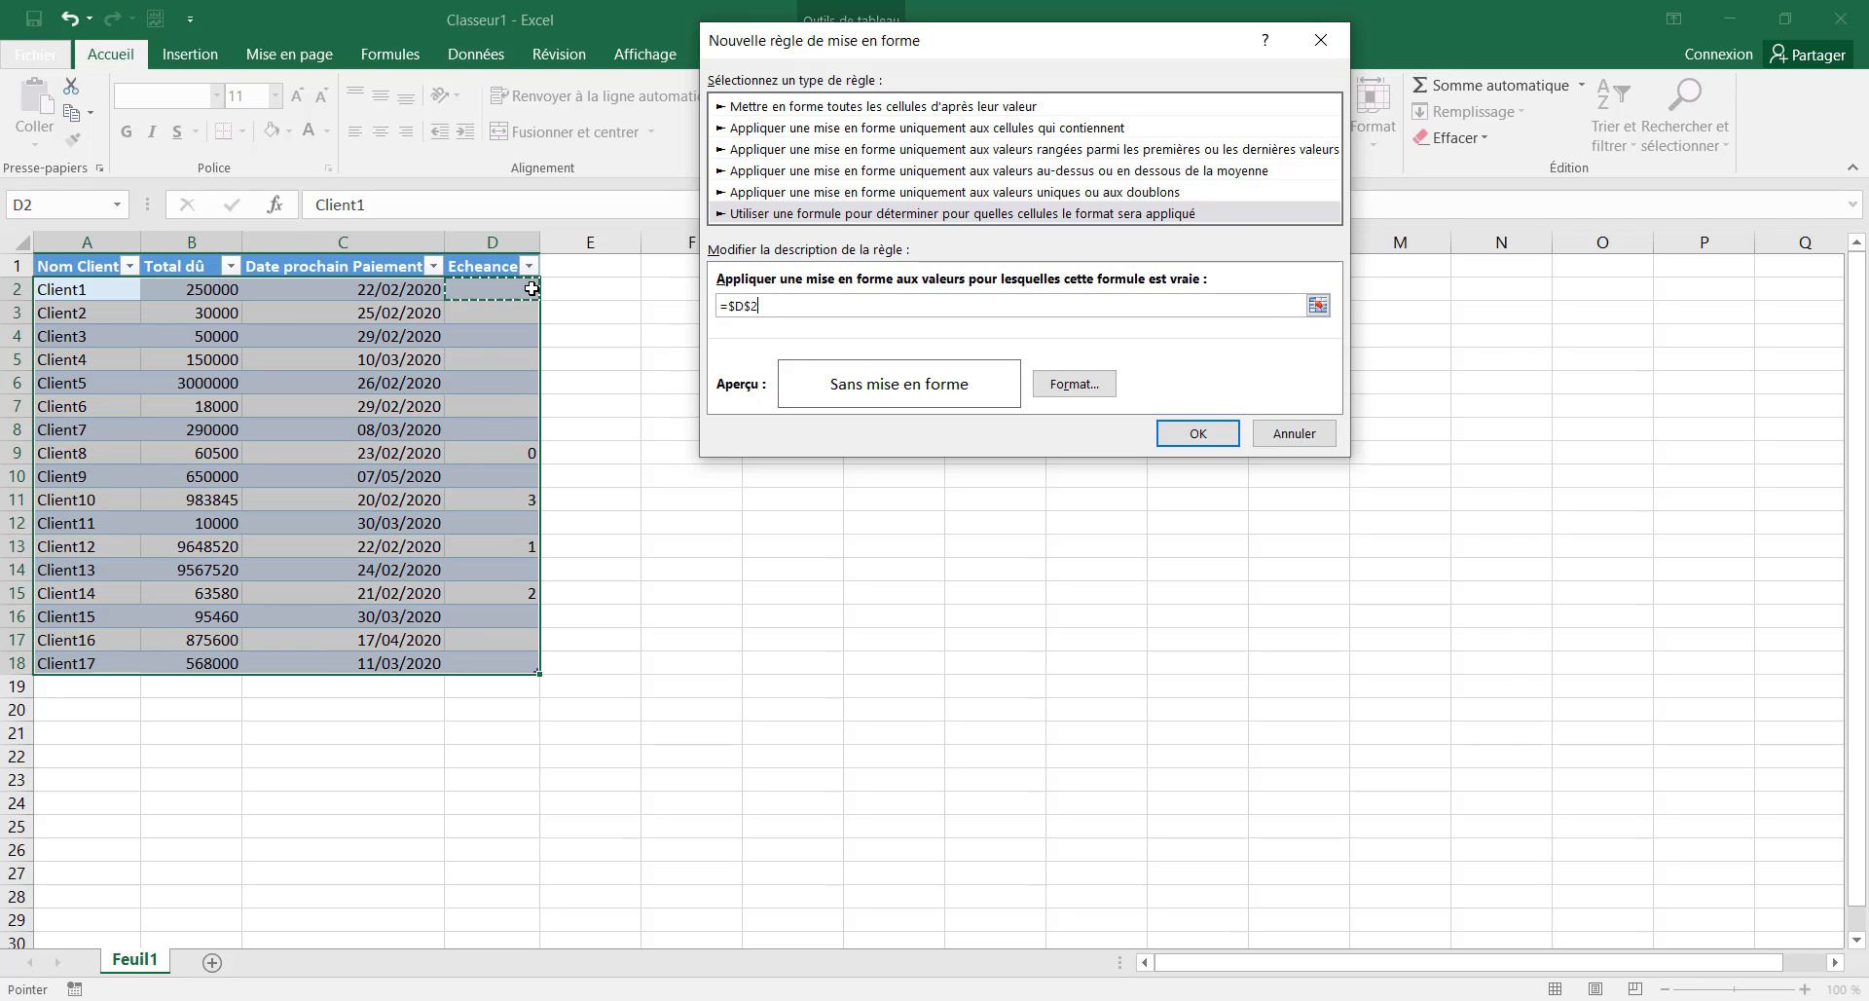
left_click(774, 310)
type("<5")
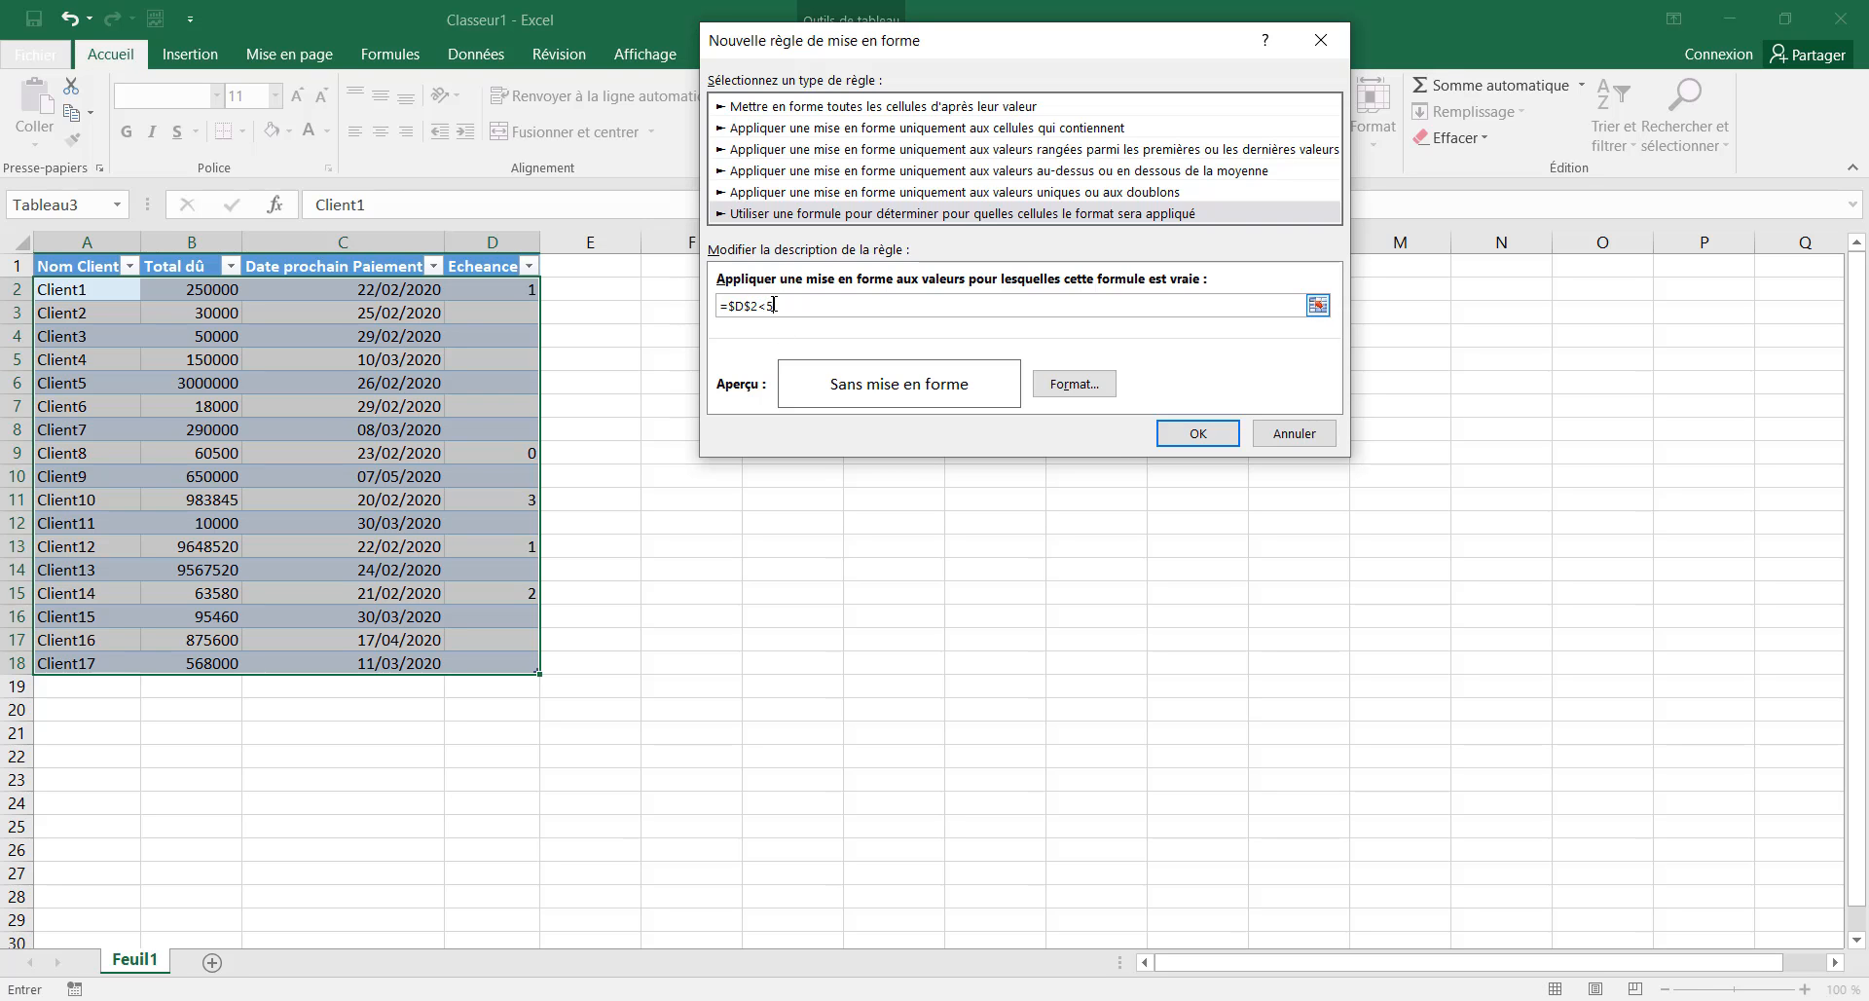
Set the rule's format to a light gold background fill
left_click(1051, 387)
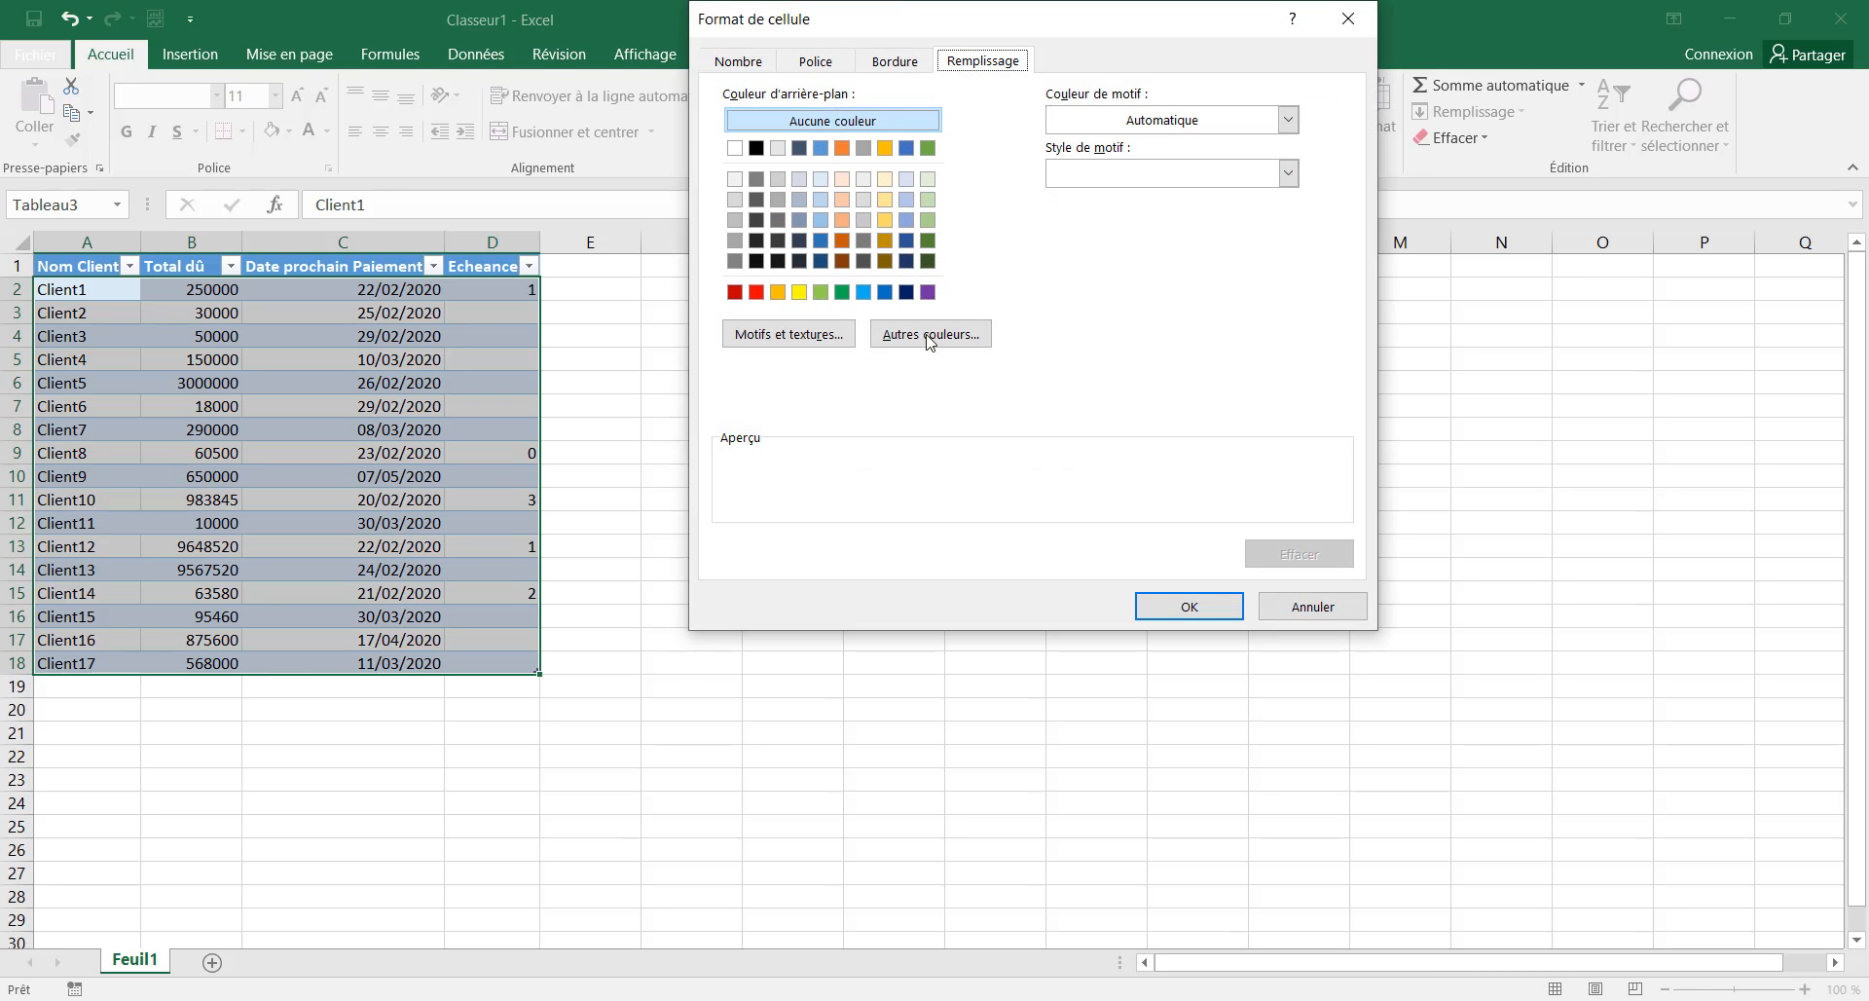
left_click(884, 199)
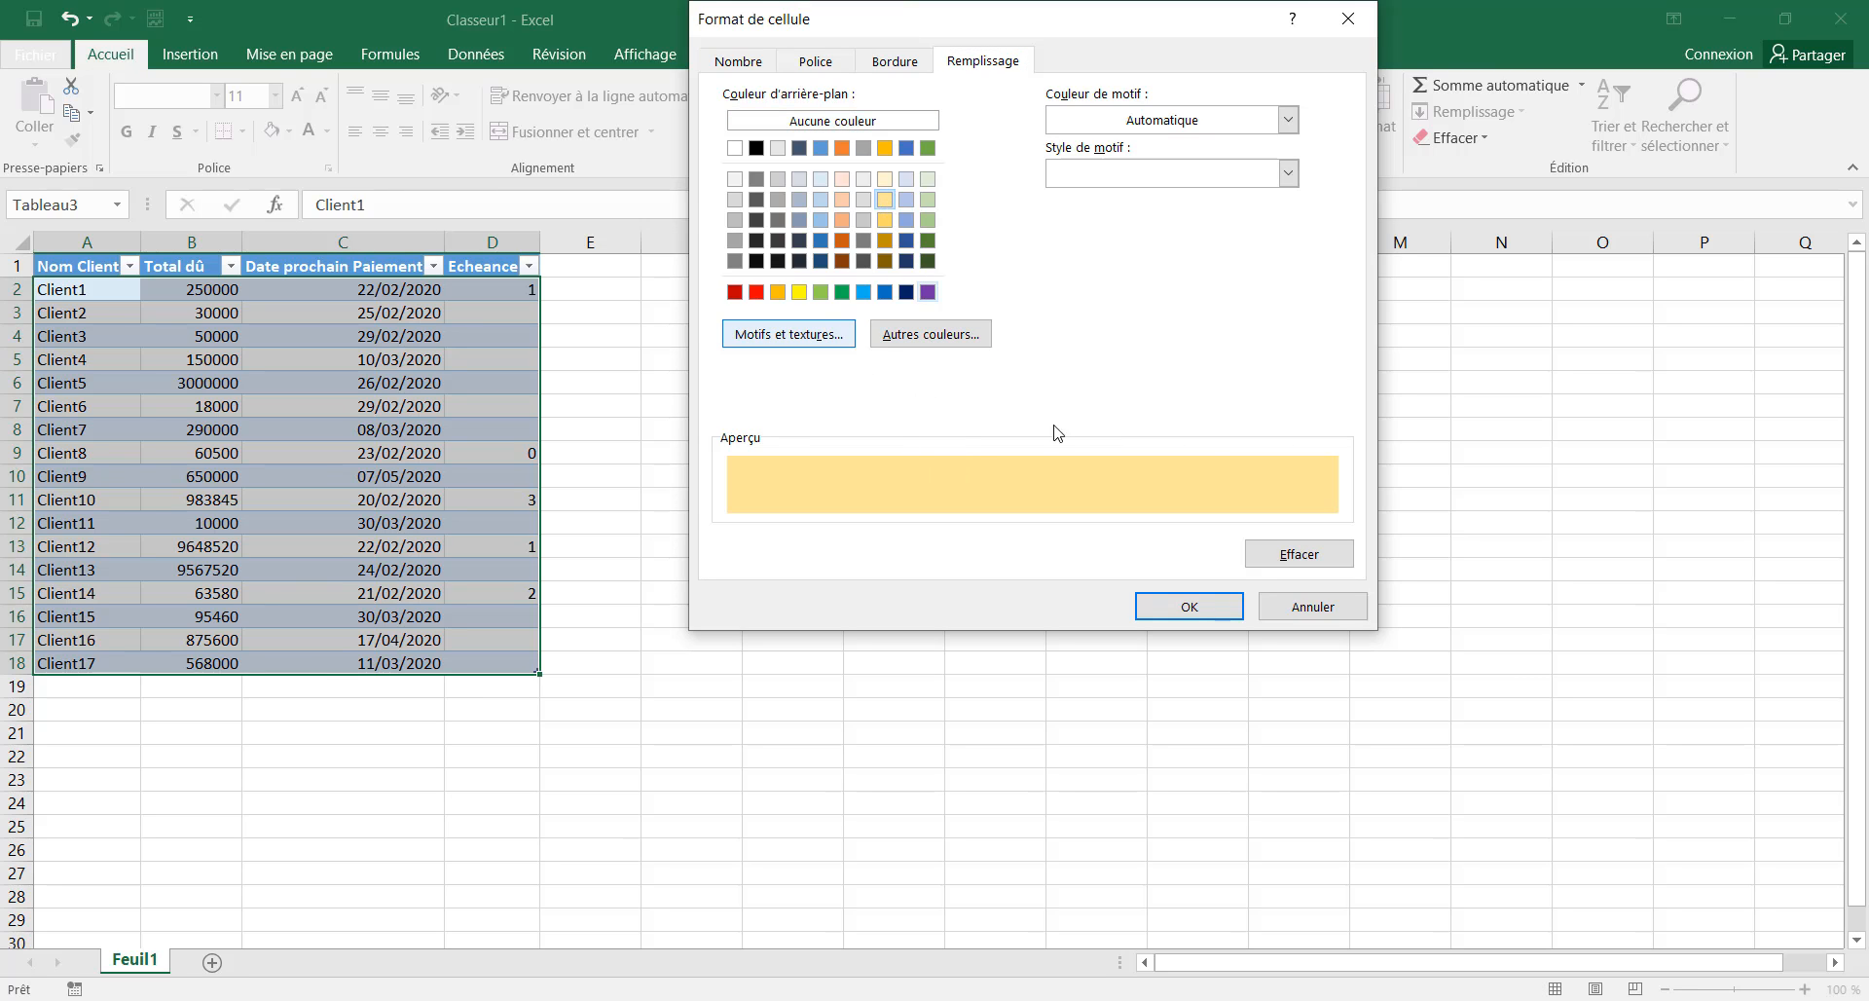
left_click(1189, 607)
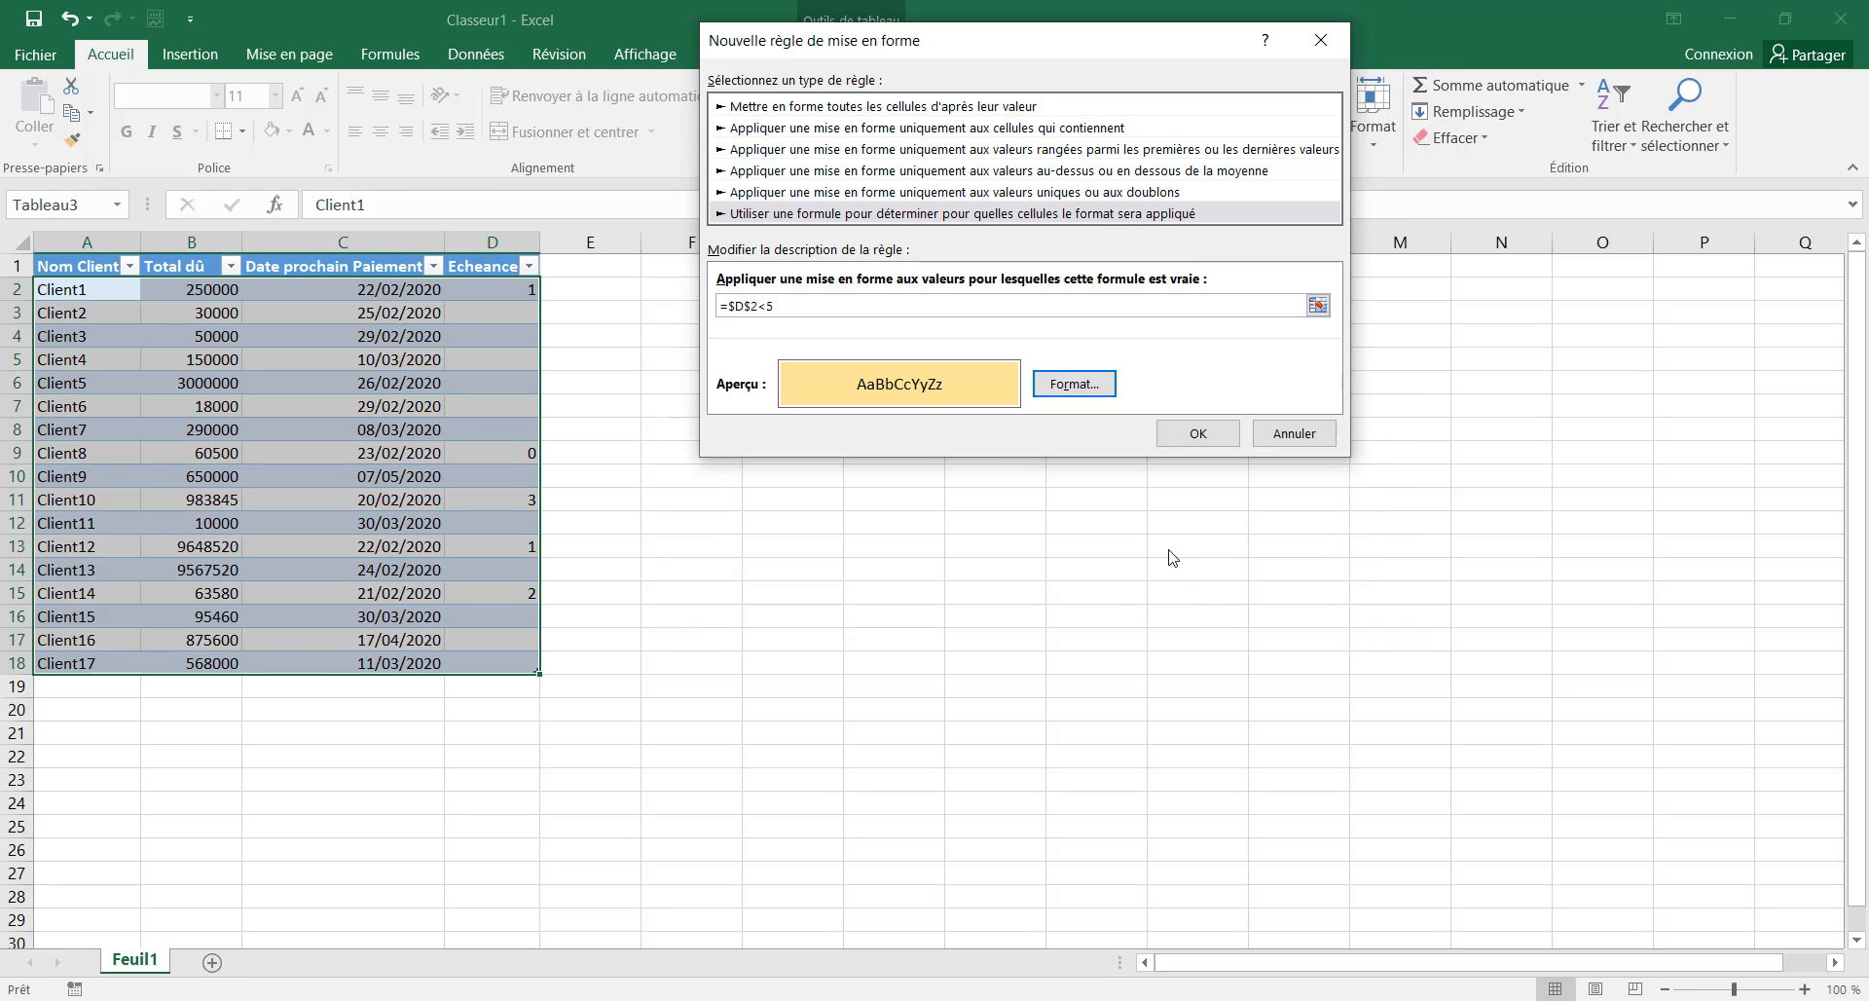
Change the rule's formula to =$D2<5 and apply the conditional formatting rule to the table
left_click(735, 308)
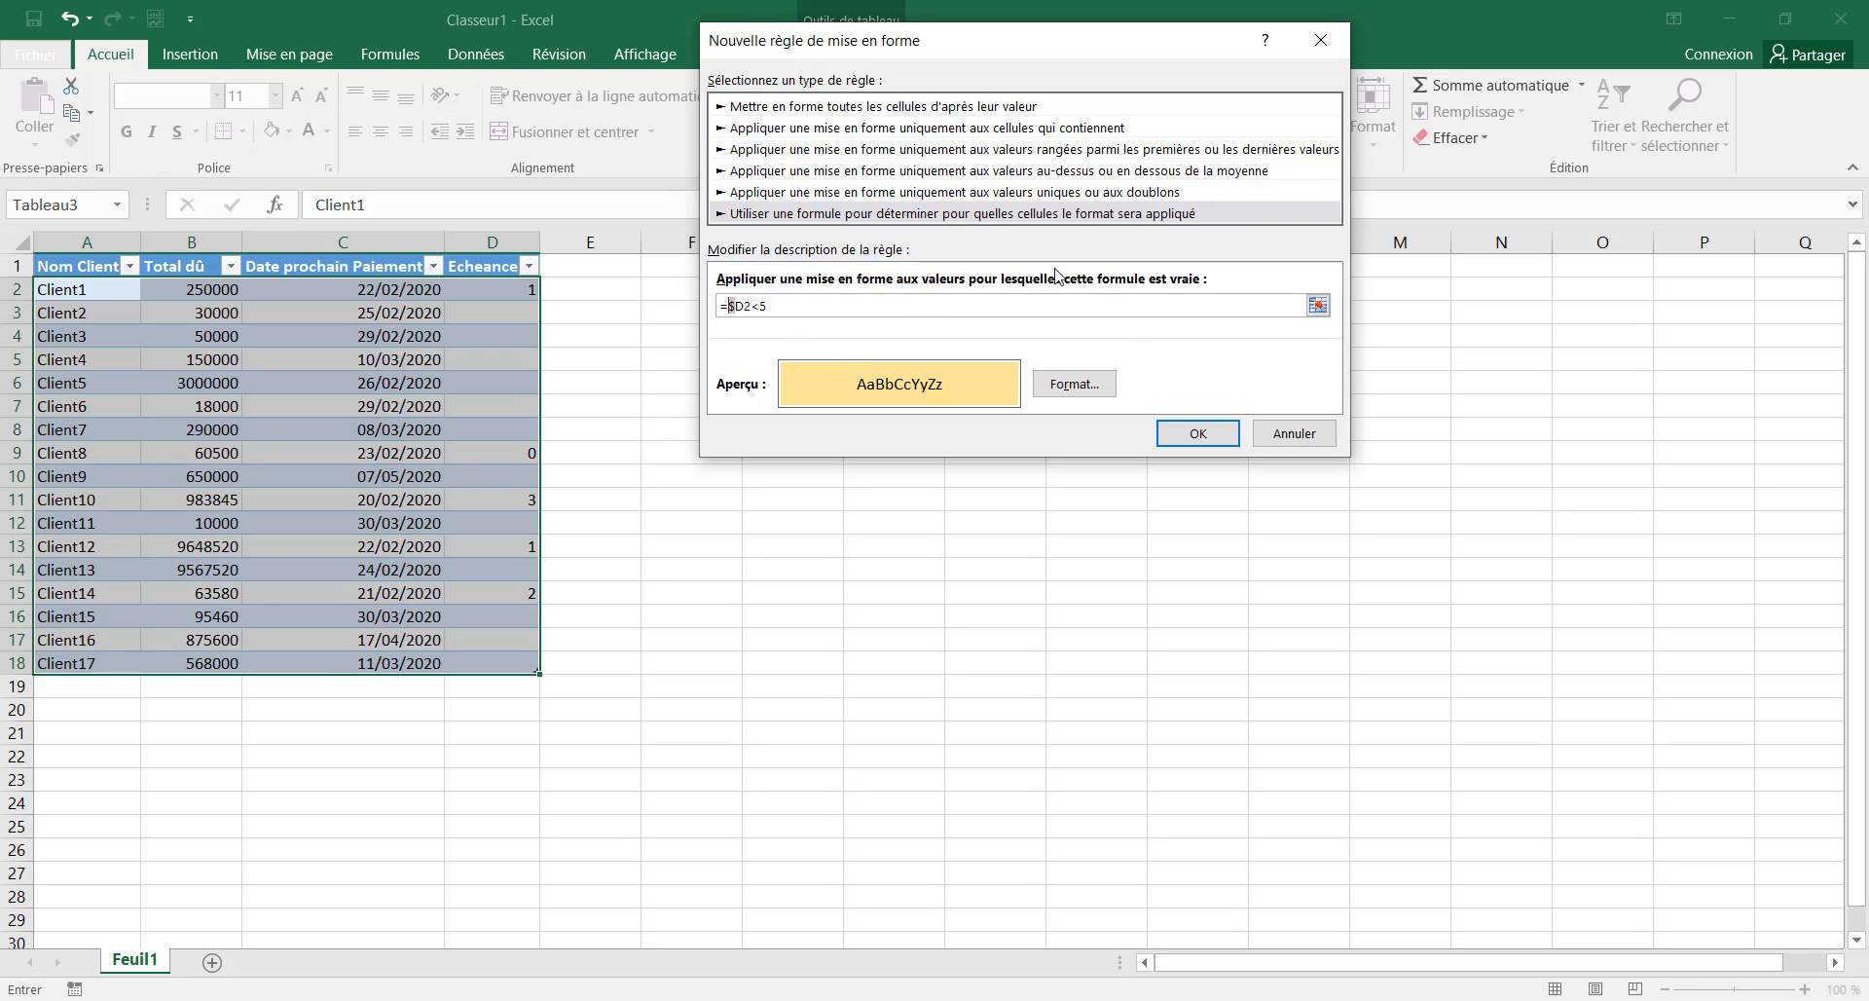
left_click(1222, 438)
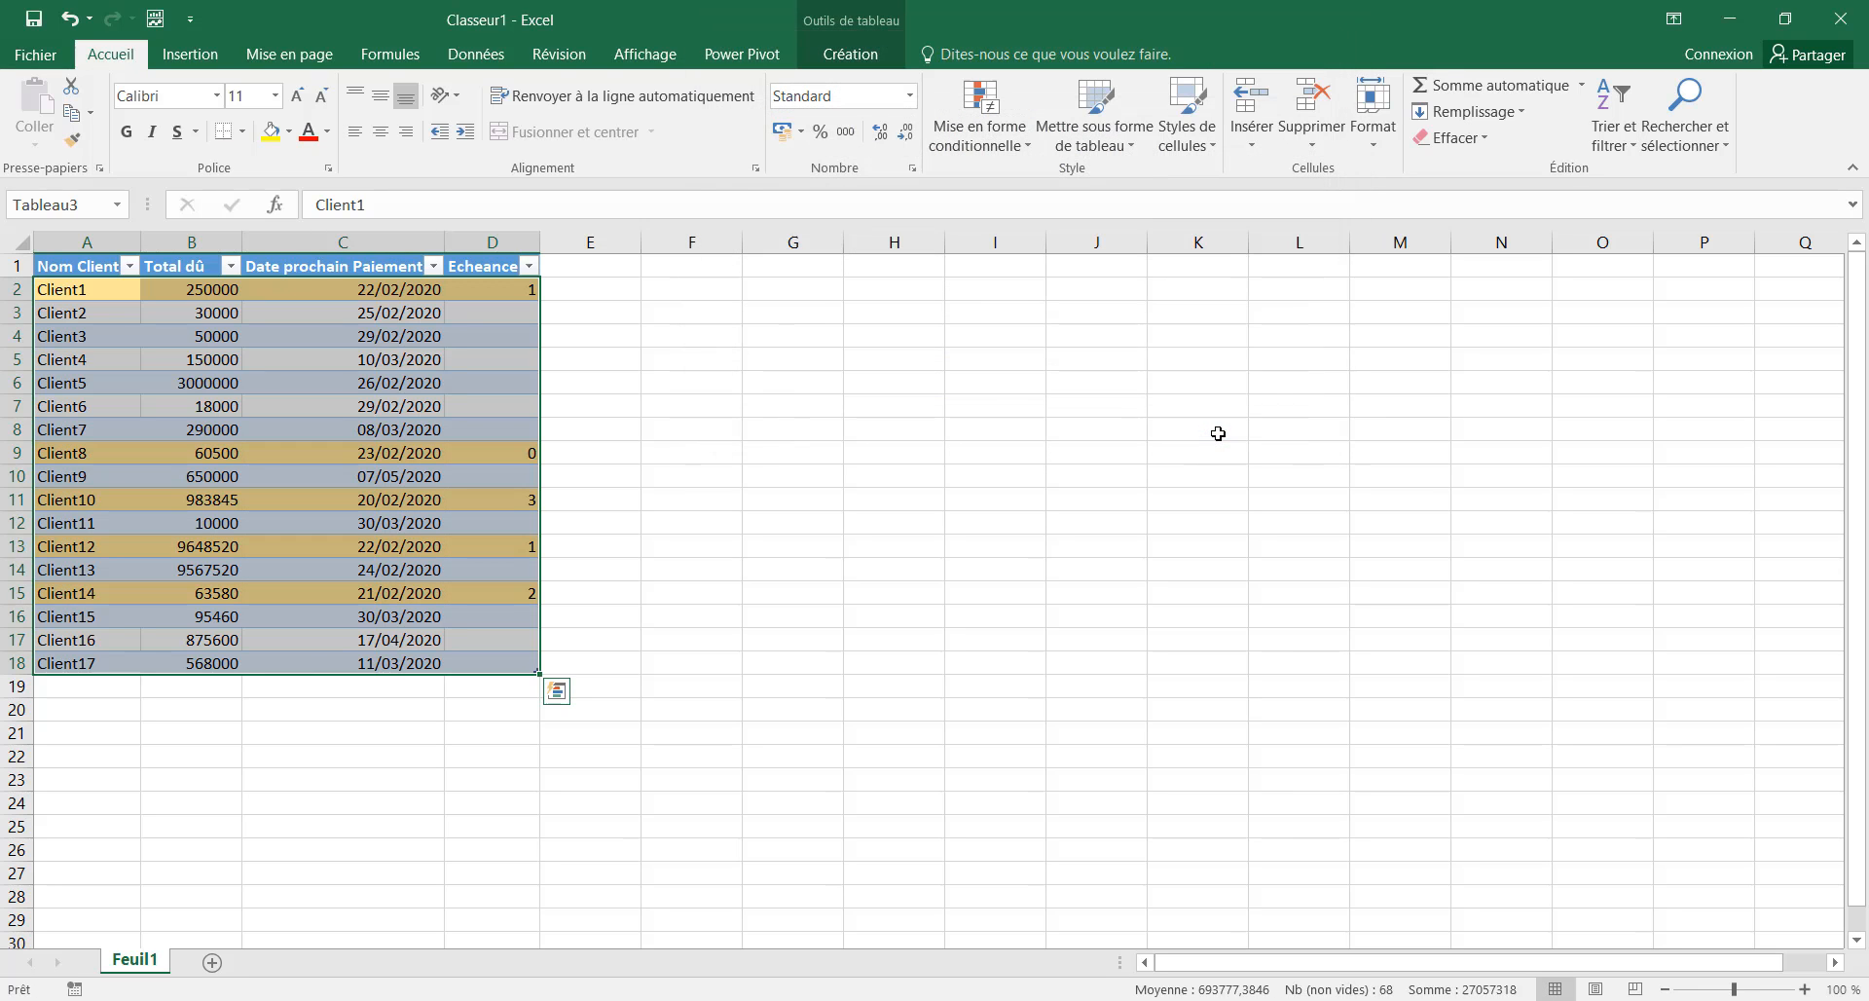
left_click(490, 474)
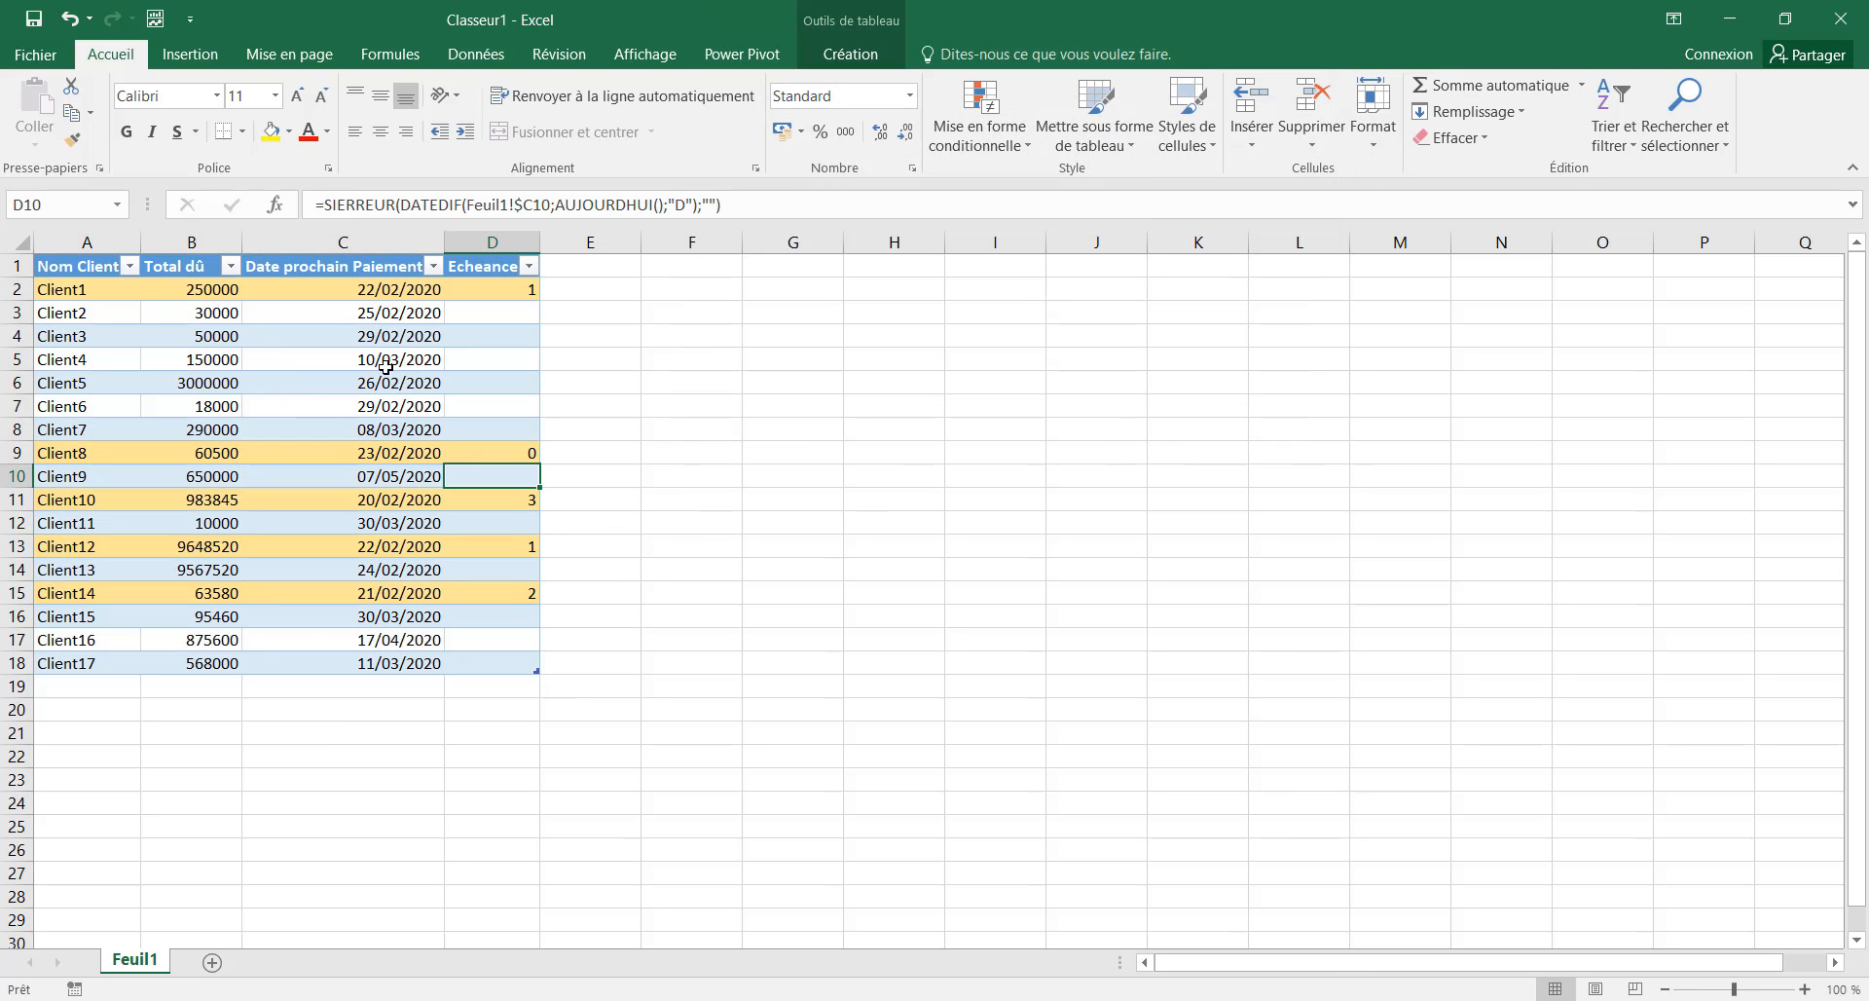
left_click(53, 289)
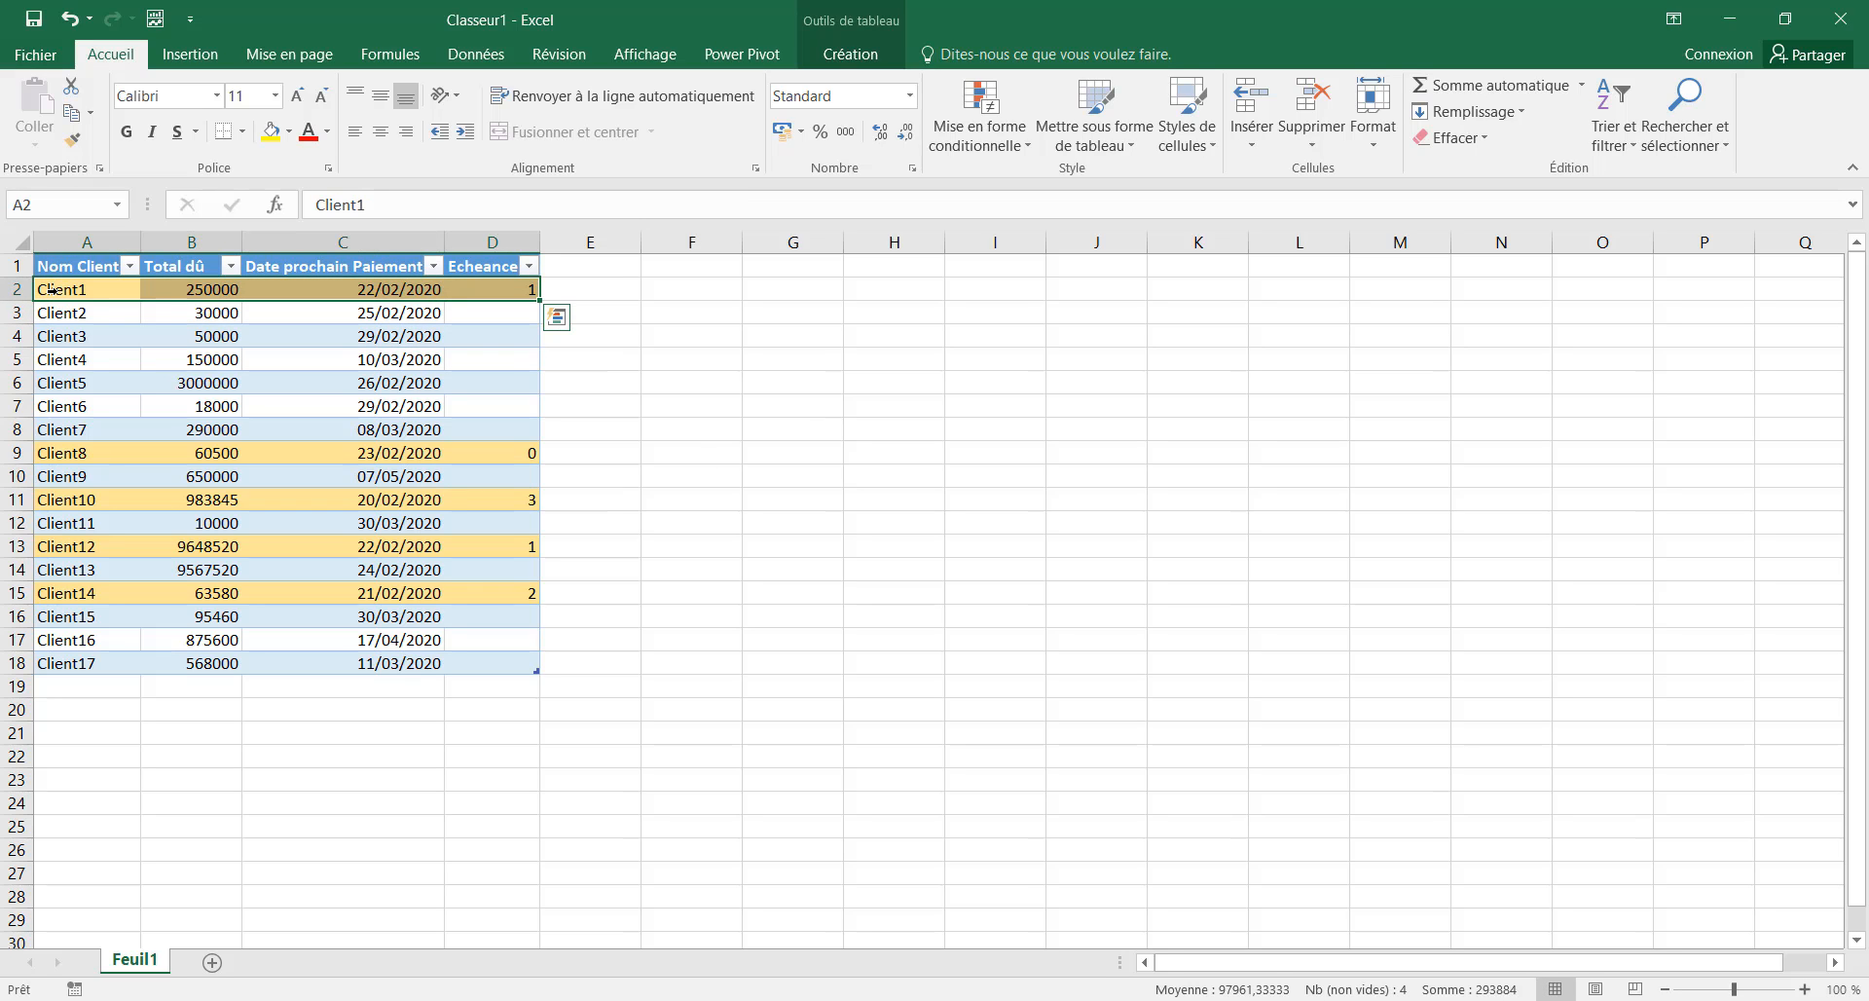
Format the Total dû amounts in B2:B18 with a thousands separator and no decimal places
left_click(207, 292)
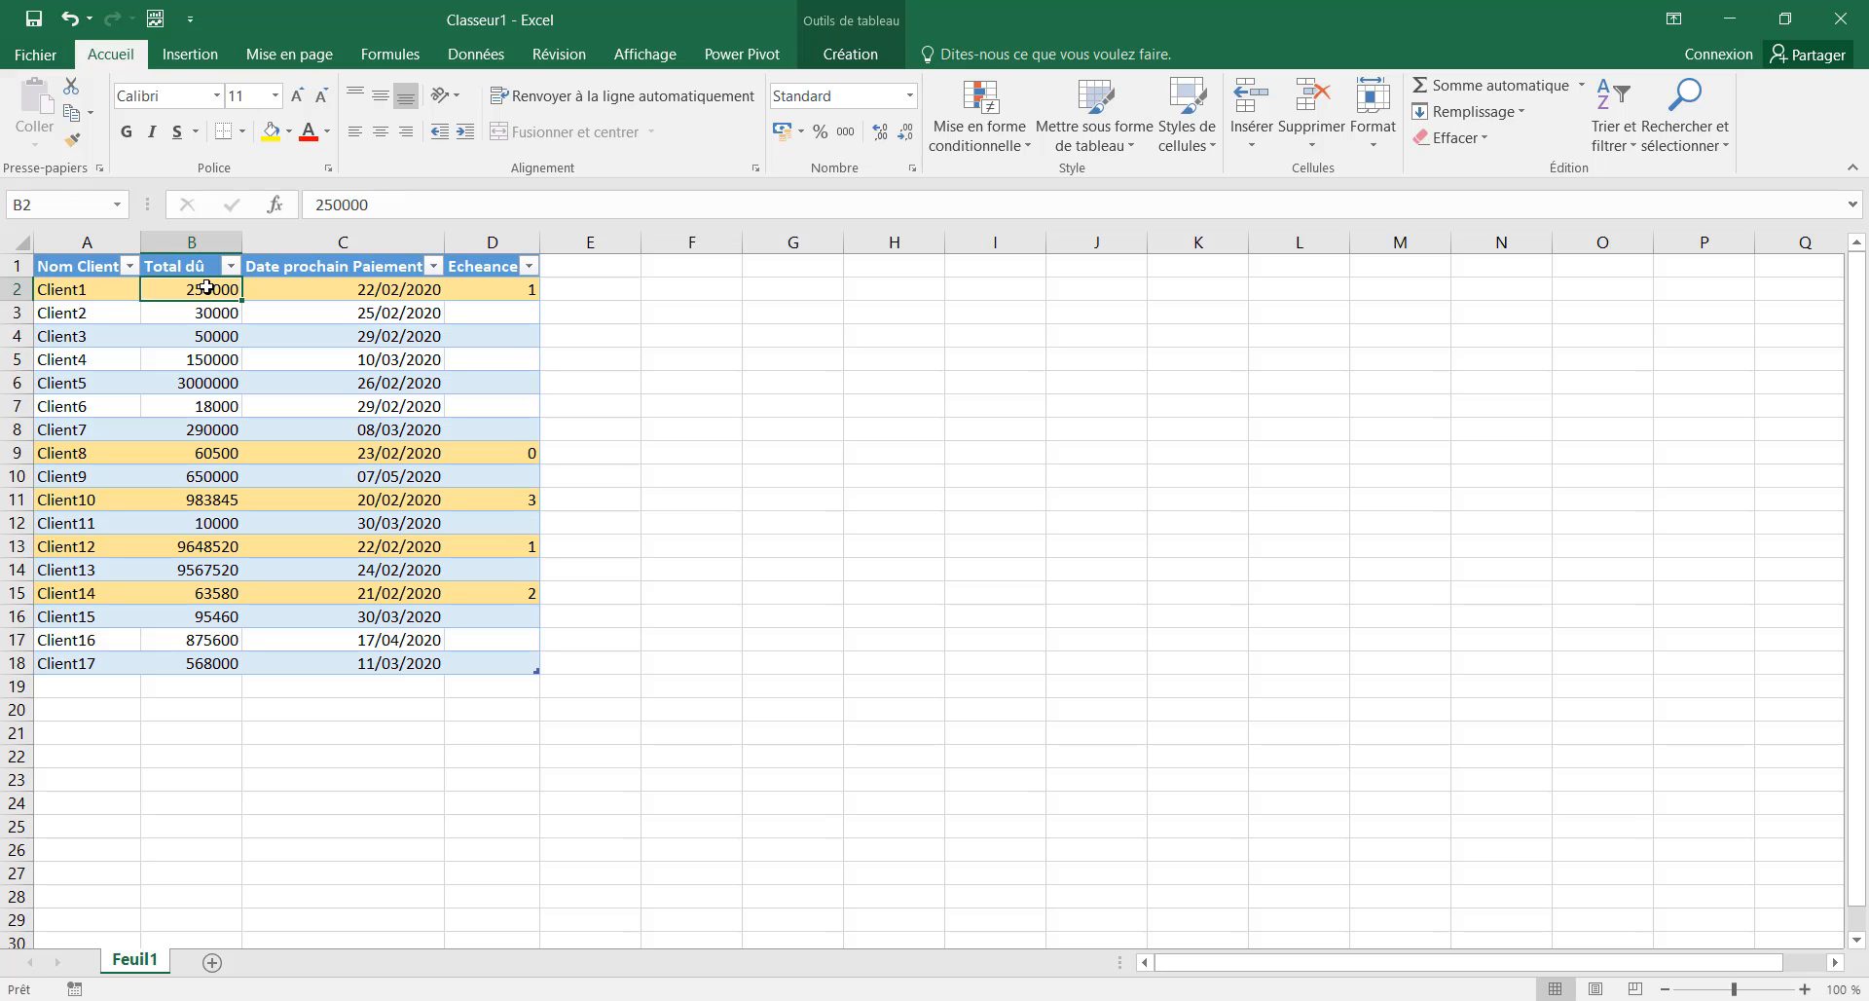
left_click_drag(206, 292, 202, 660)
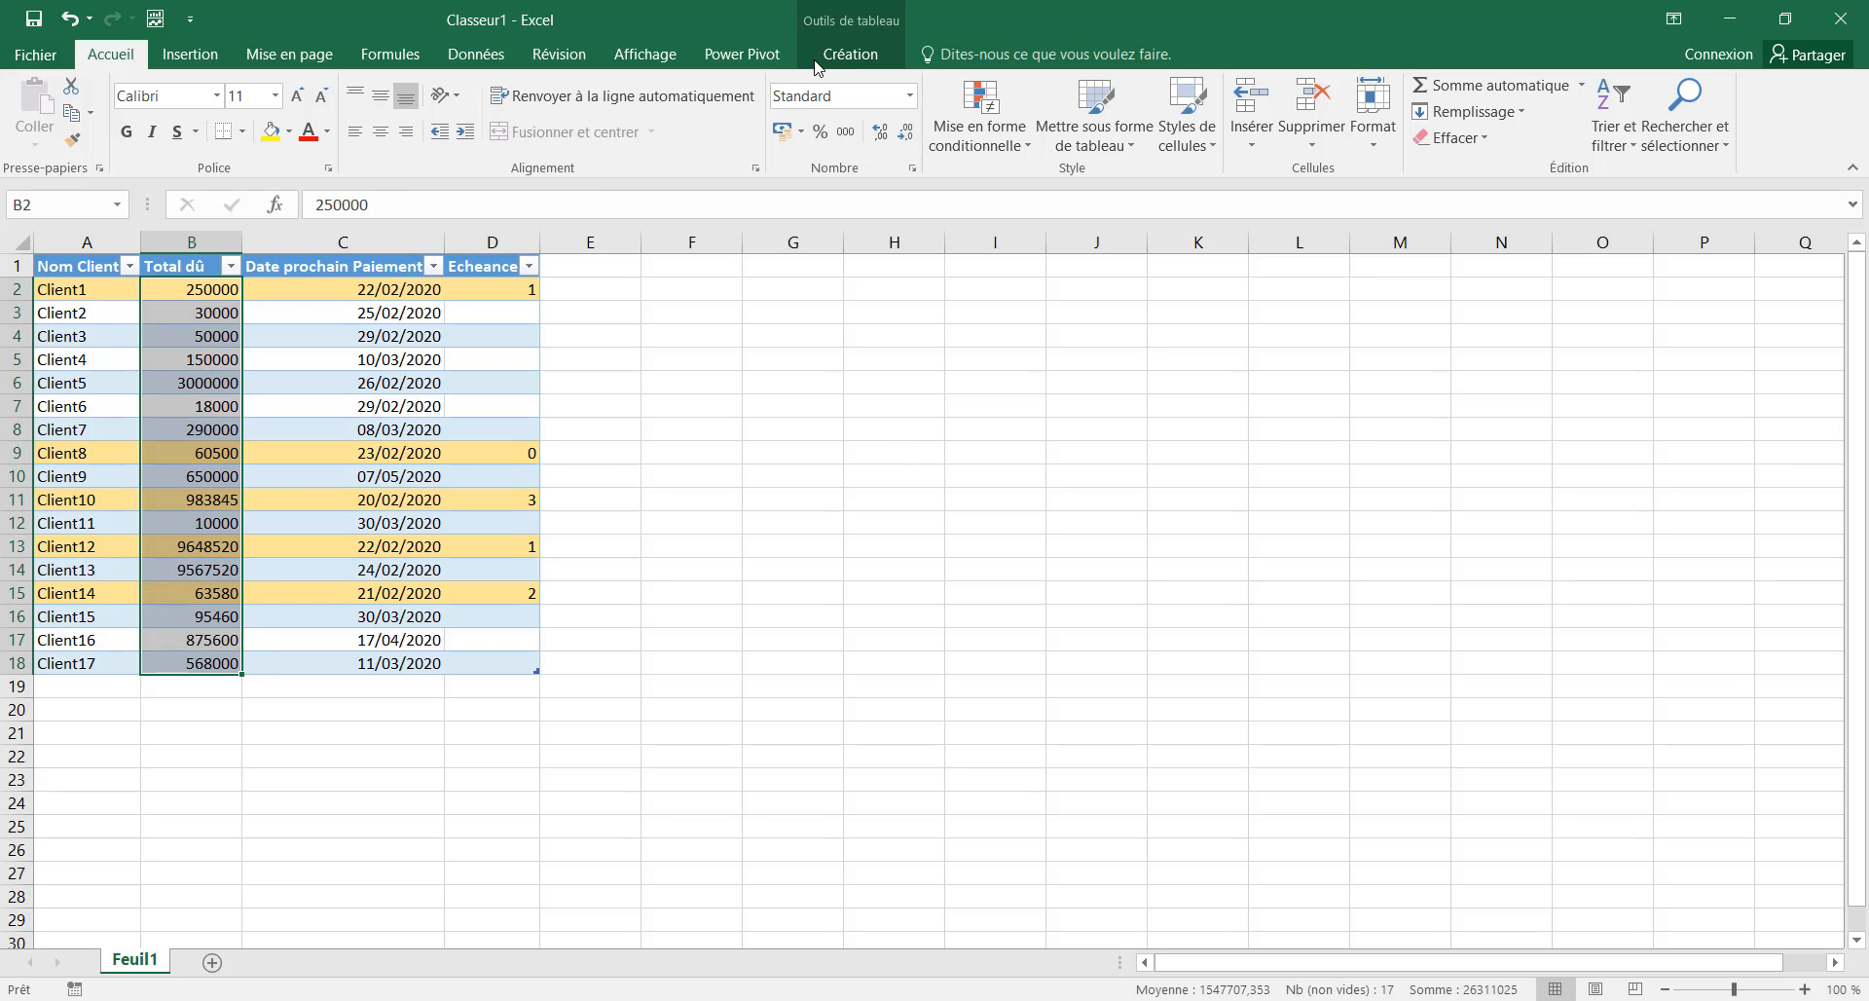
left_click(845, 131)
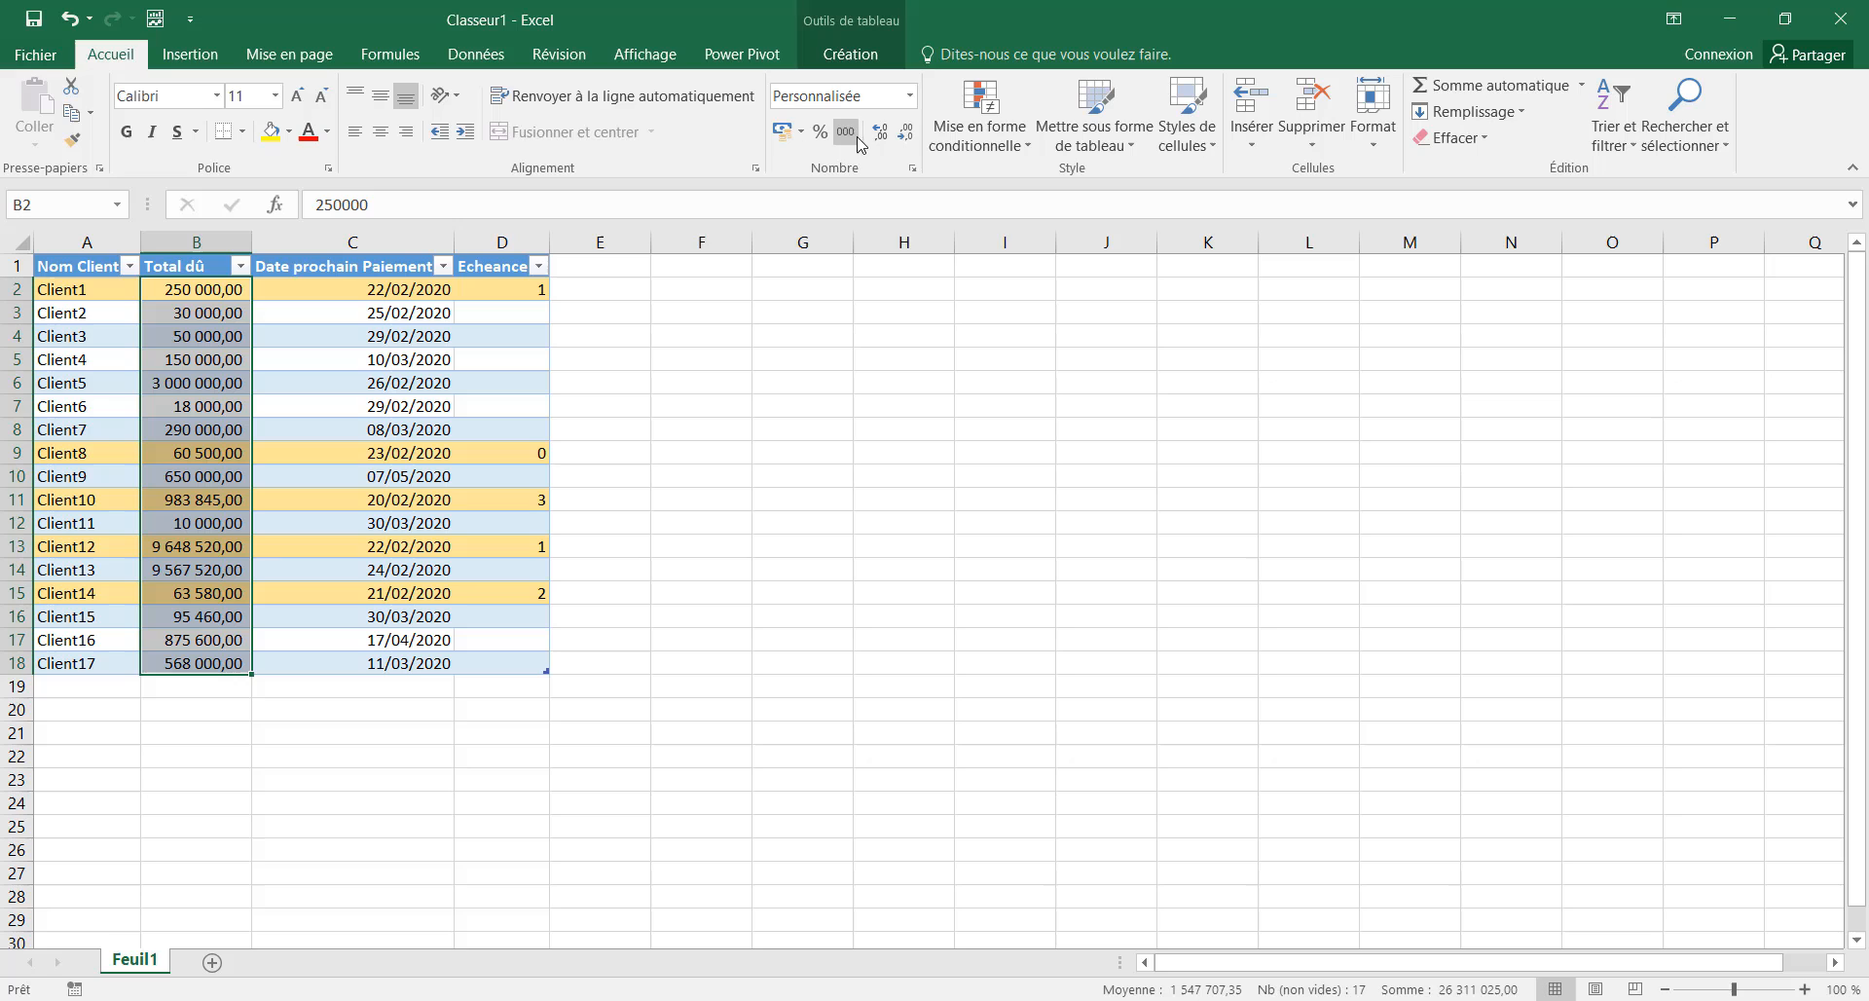
left_click(906, 131)
left_click(905, 131)
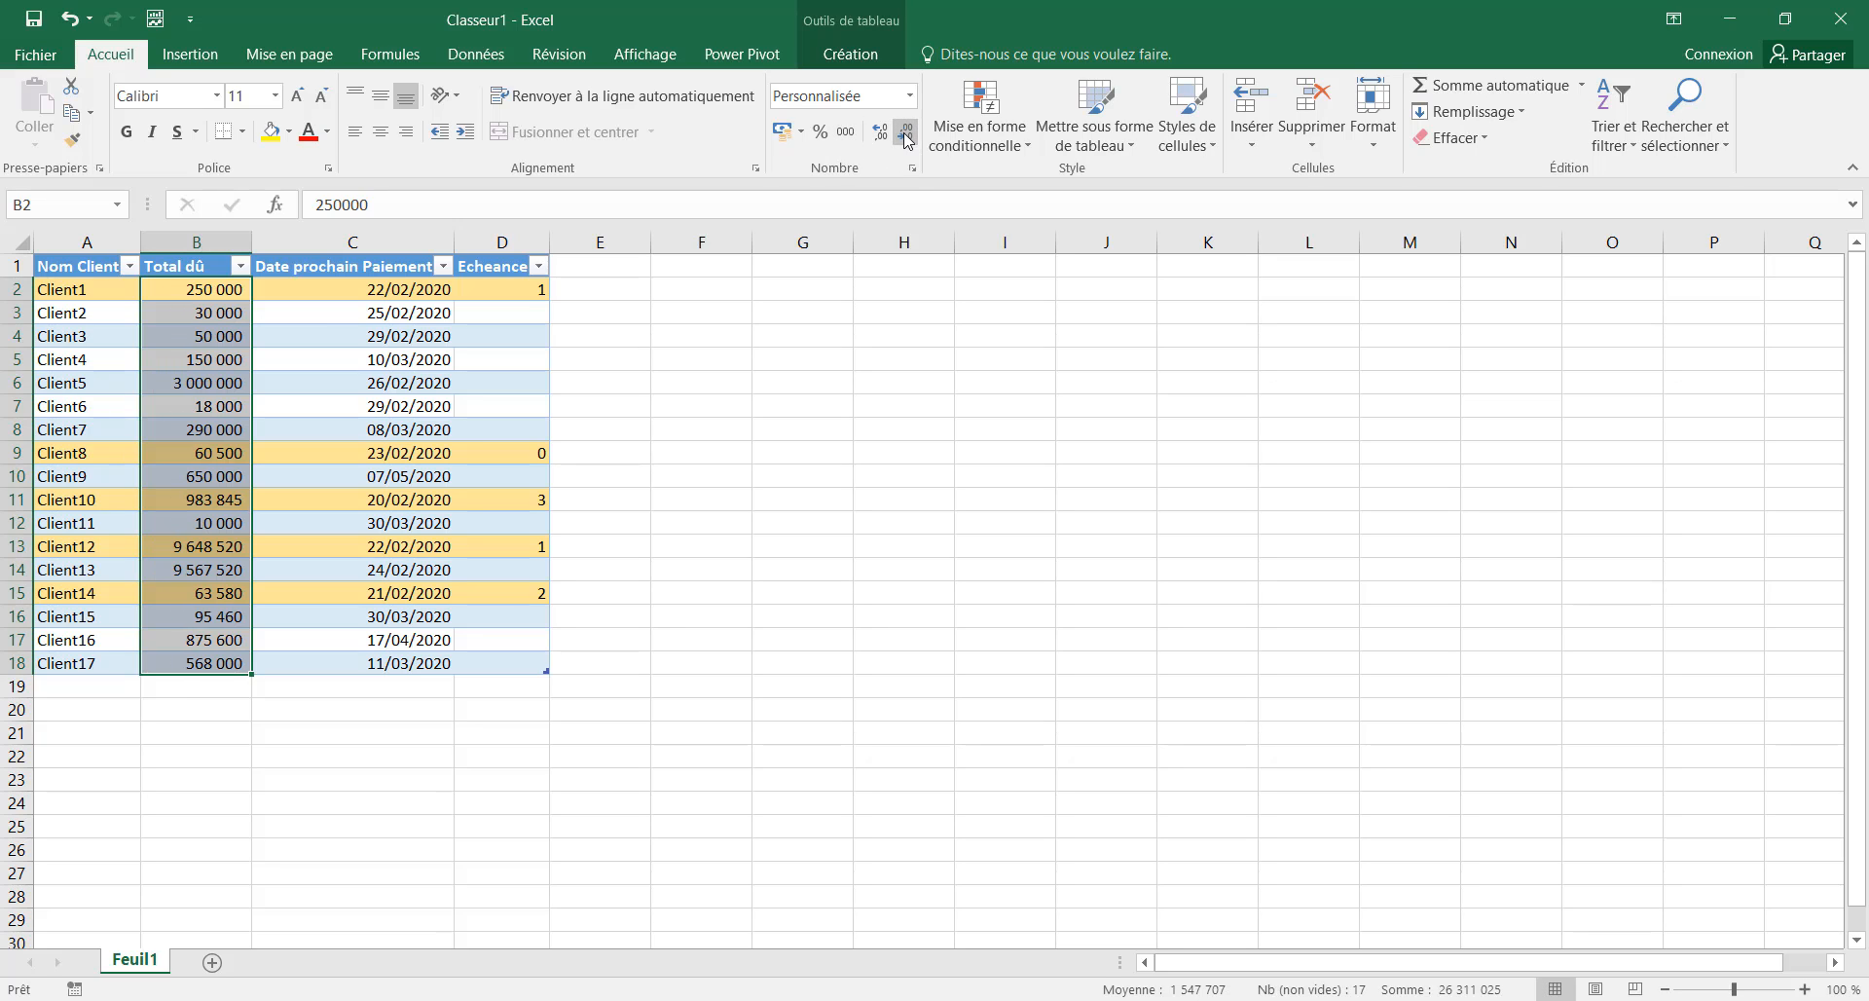
Examine the highlighted client rows, comparing their amounts due, next payment dates and Echeance values
left_click(218, 292)
left_click(403, 291)
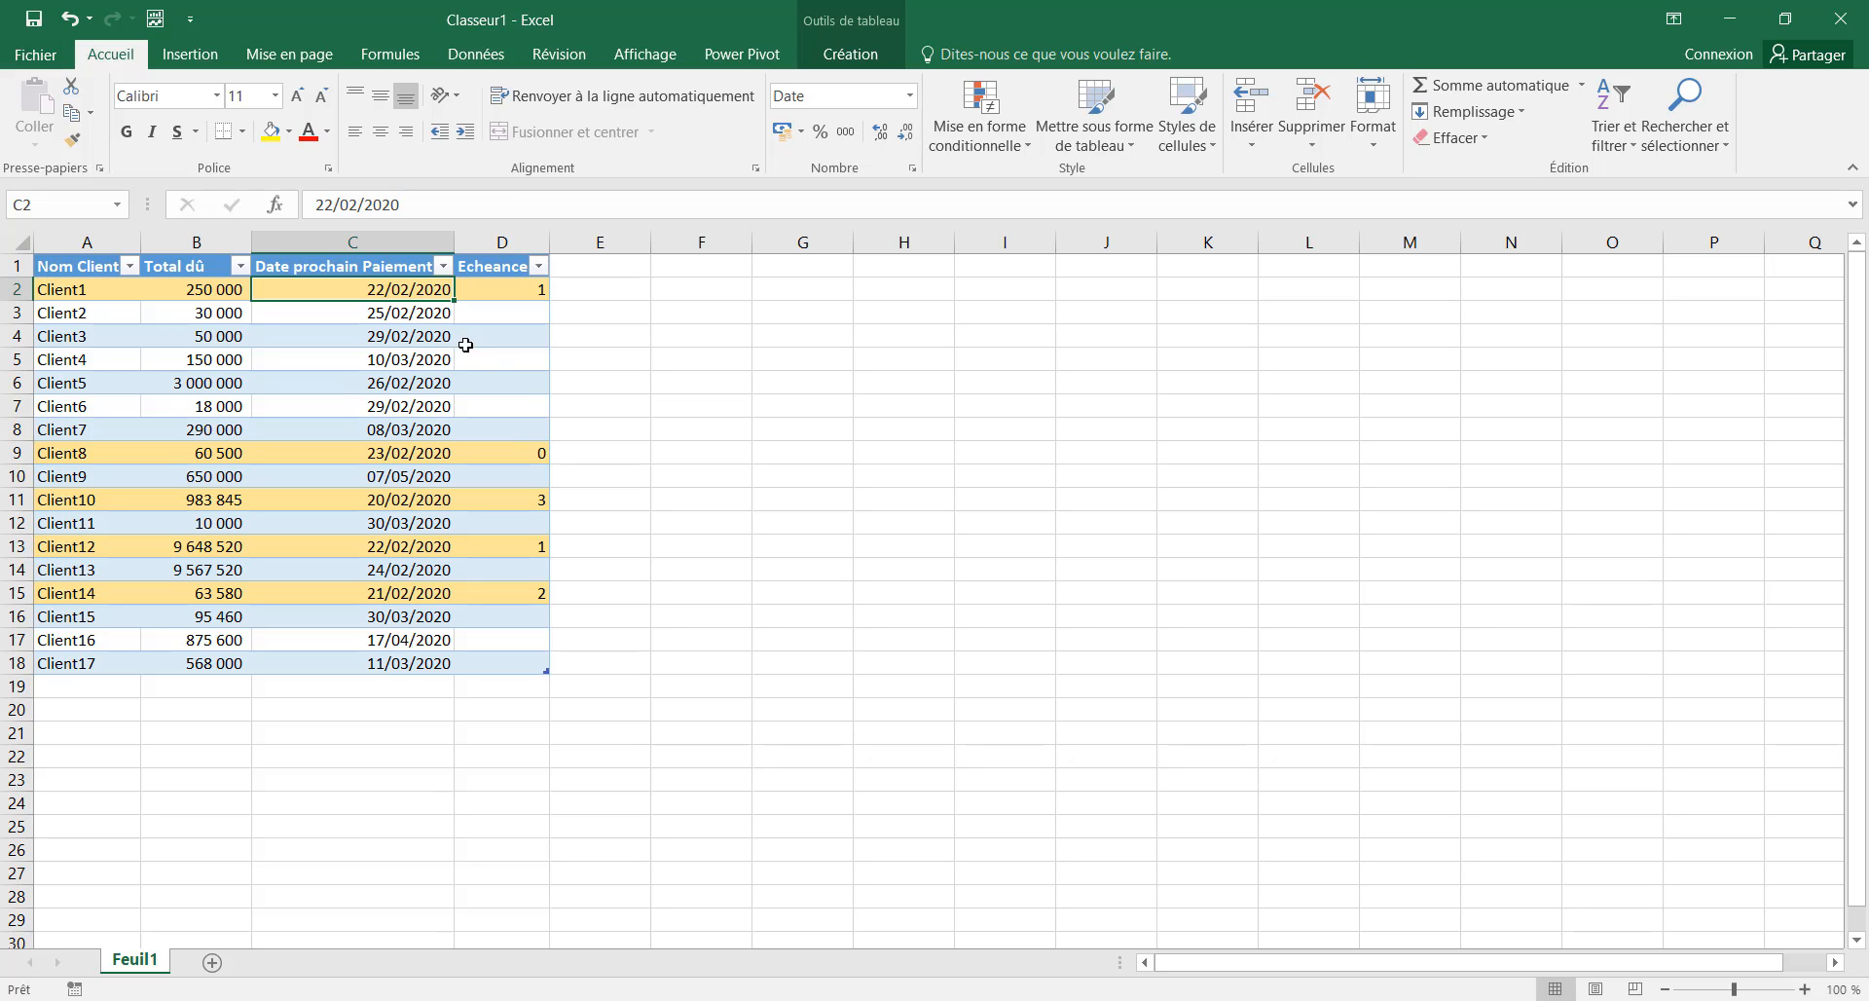
left_click(162, 458)
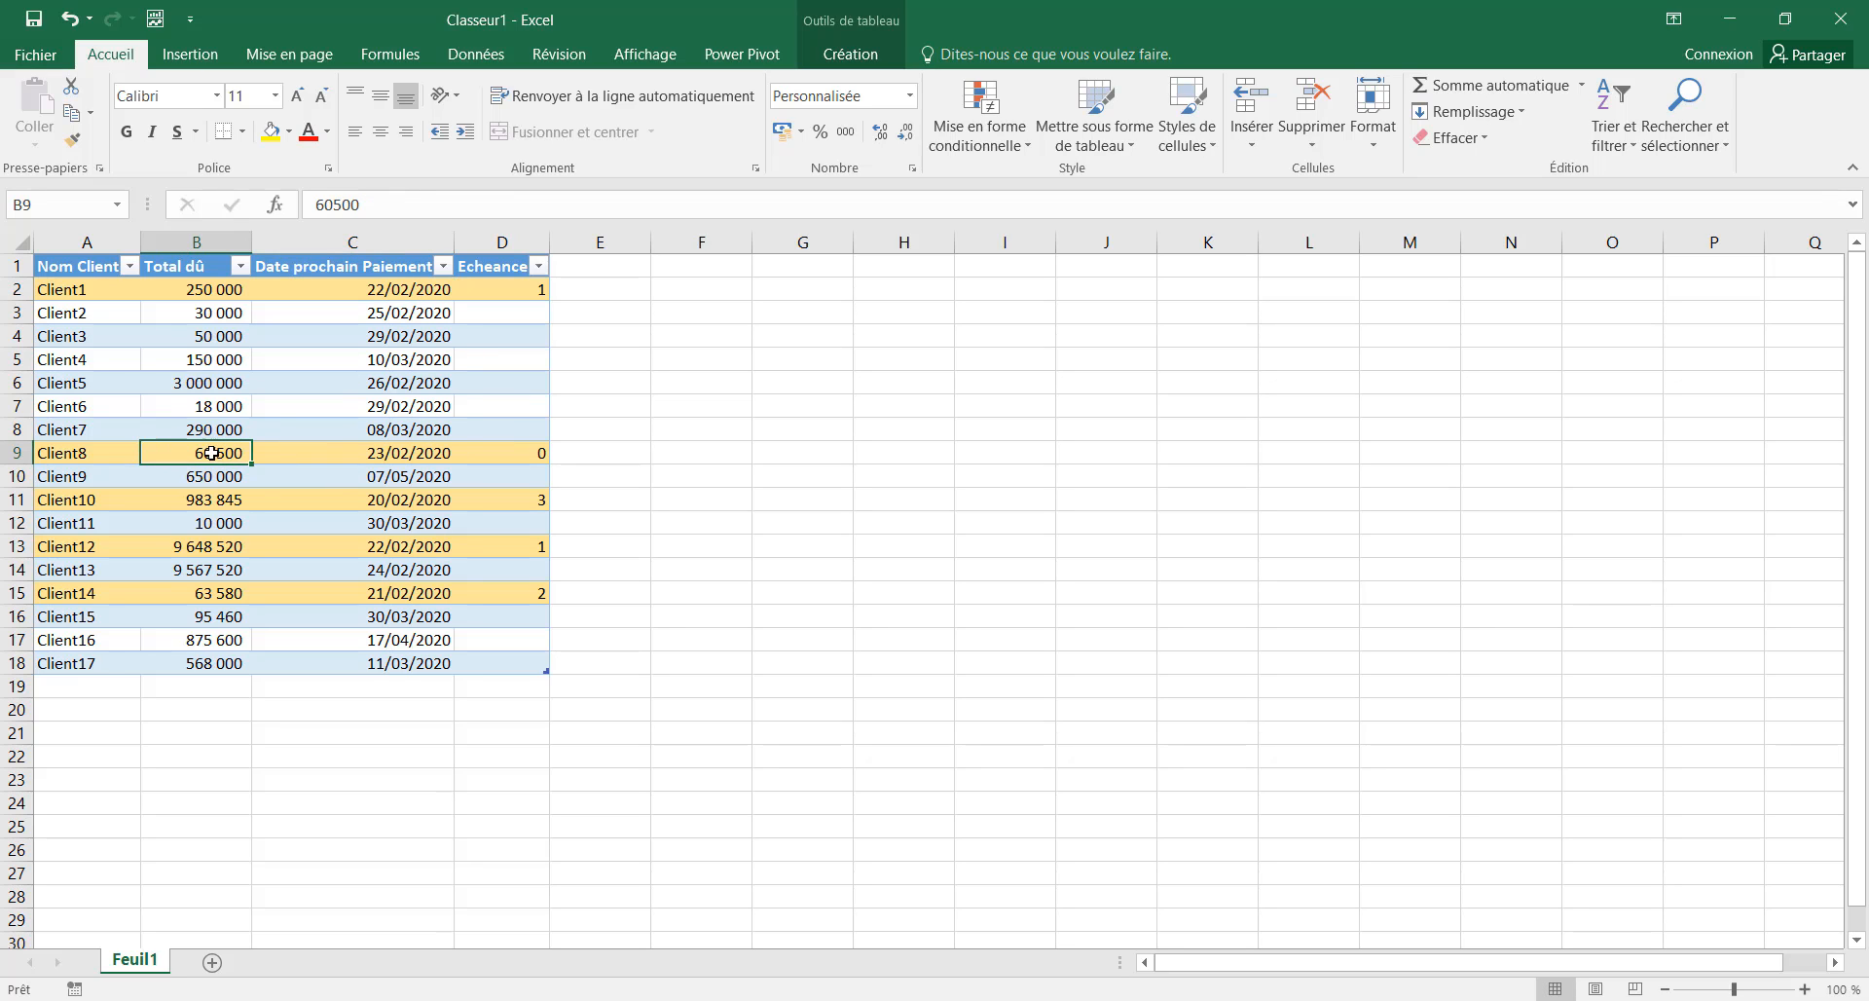
left_click(445, 454)
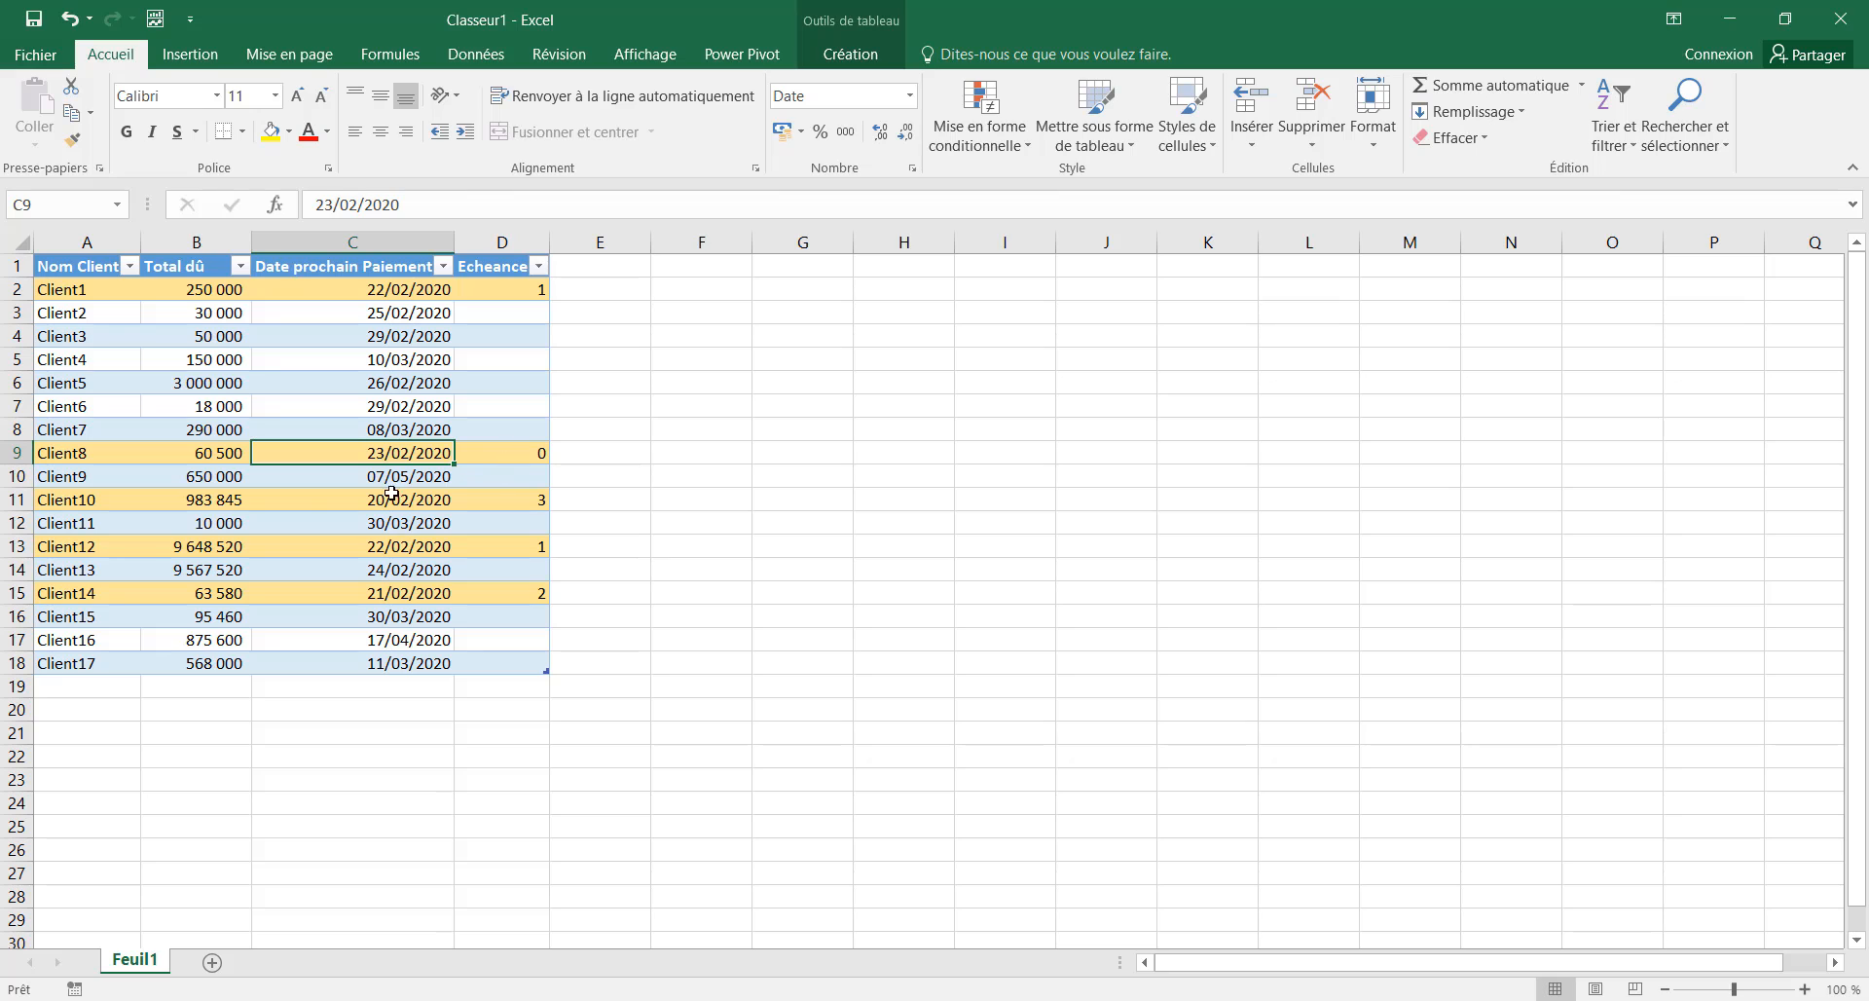
left_click(190, 499)
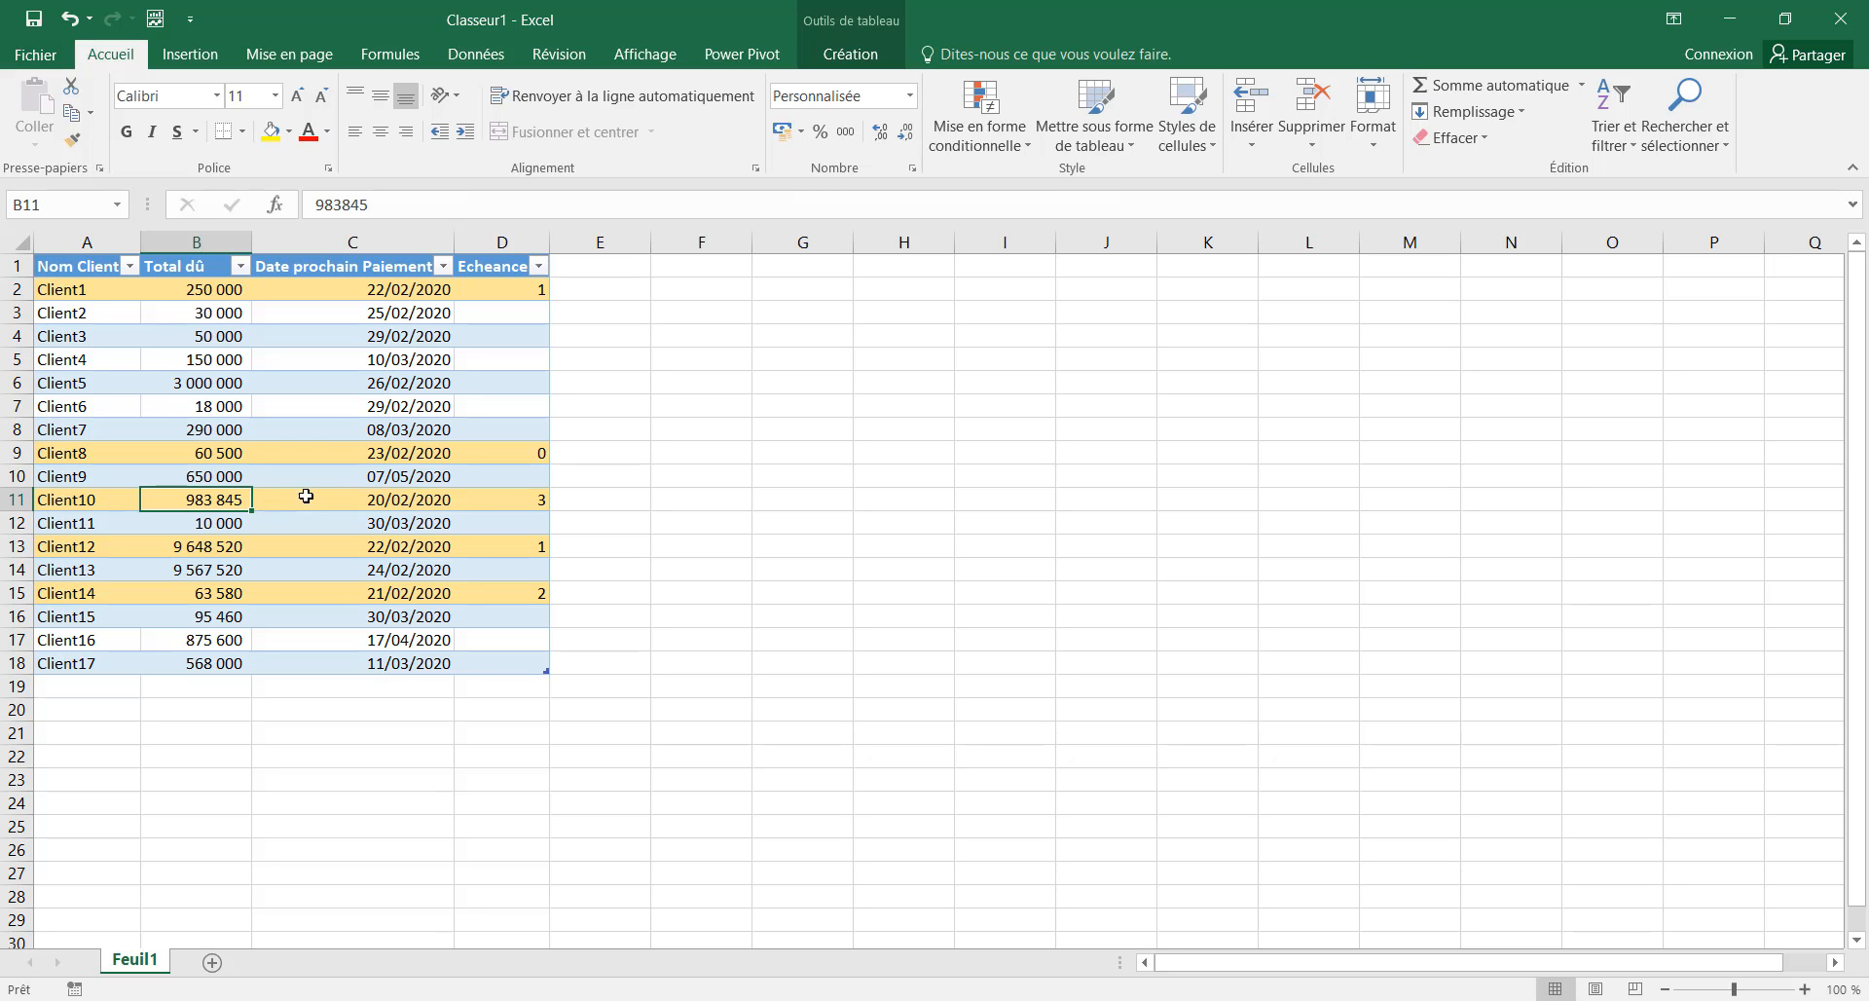
left_click(381, 509)
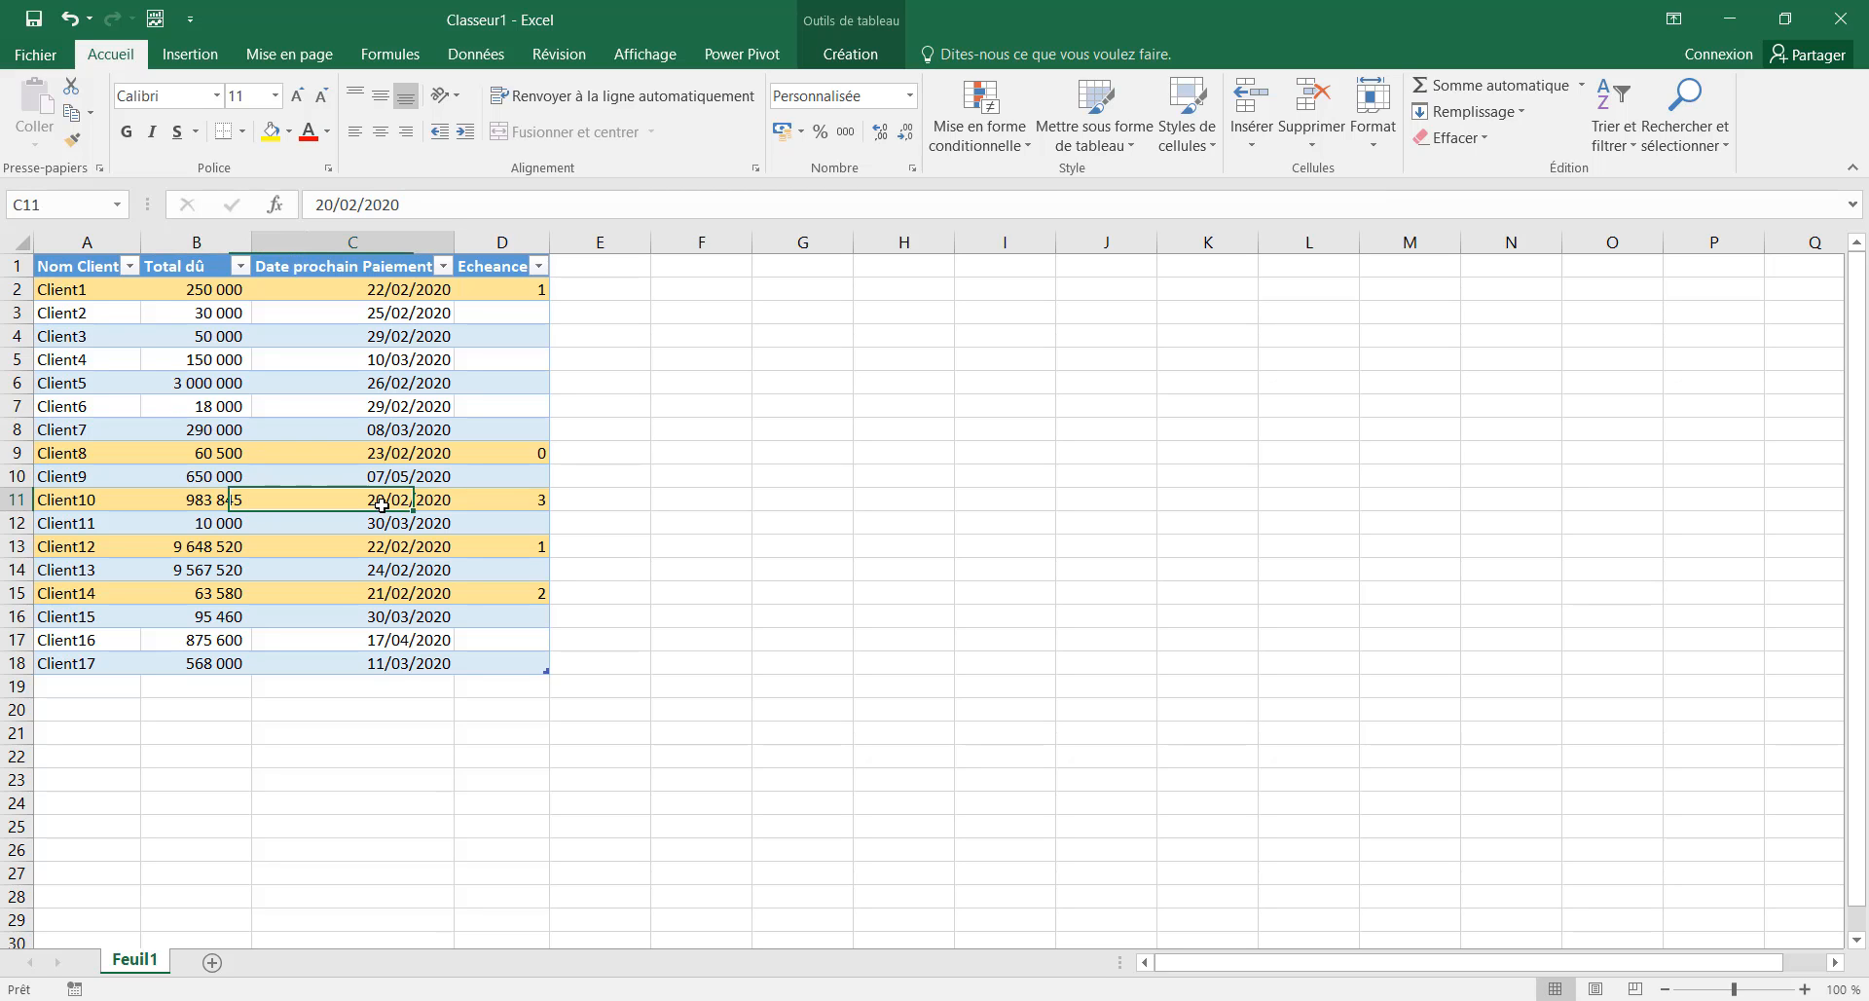
left_click(526, 505)
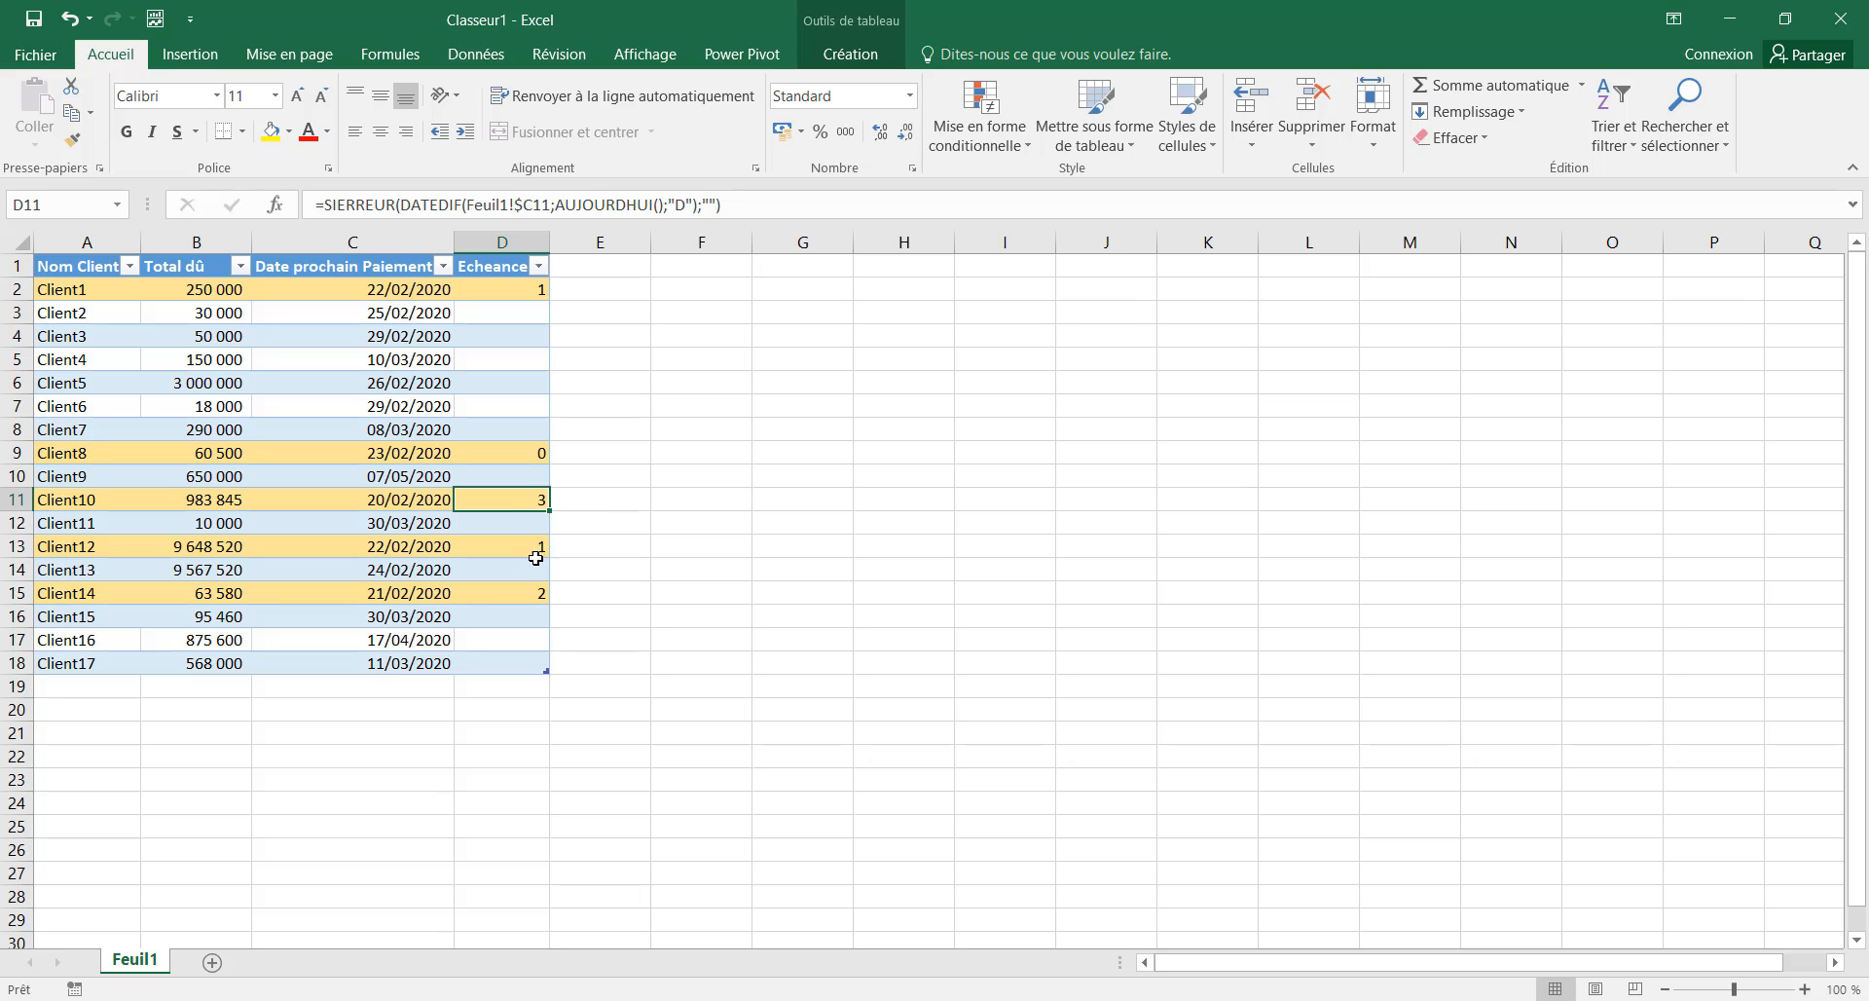
left_click(492, 595)
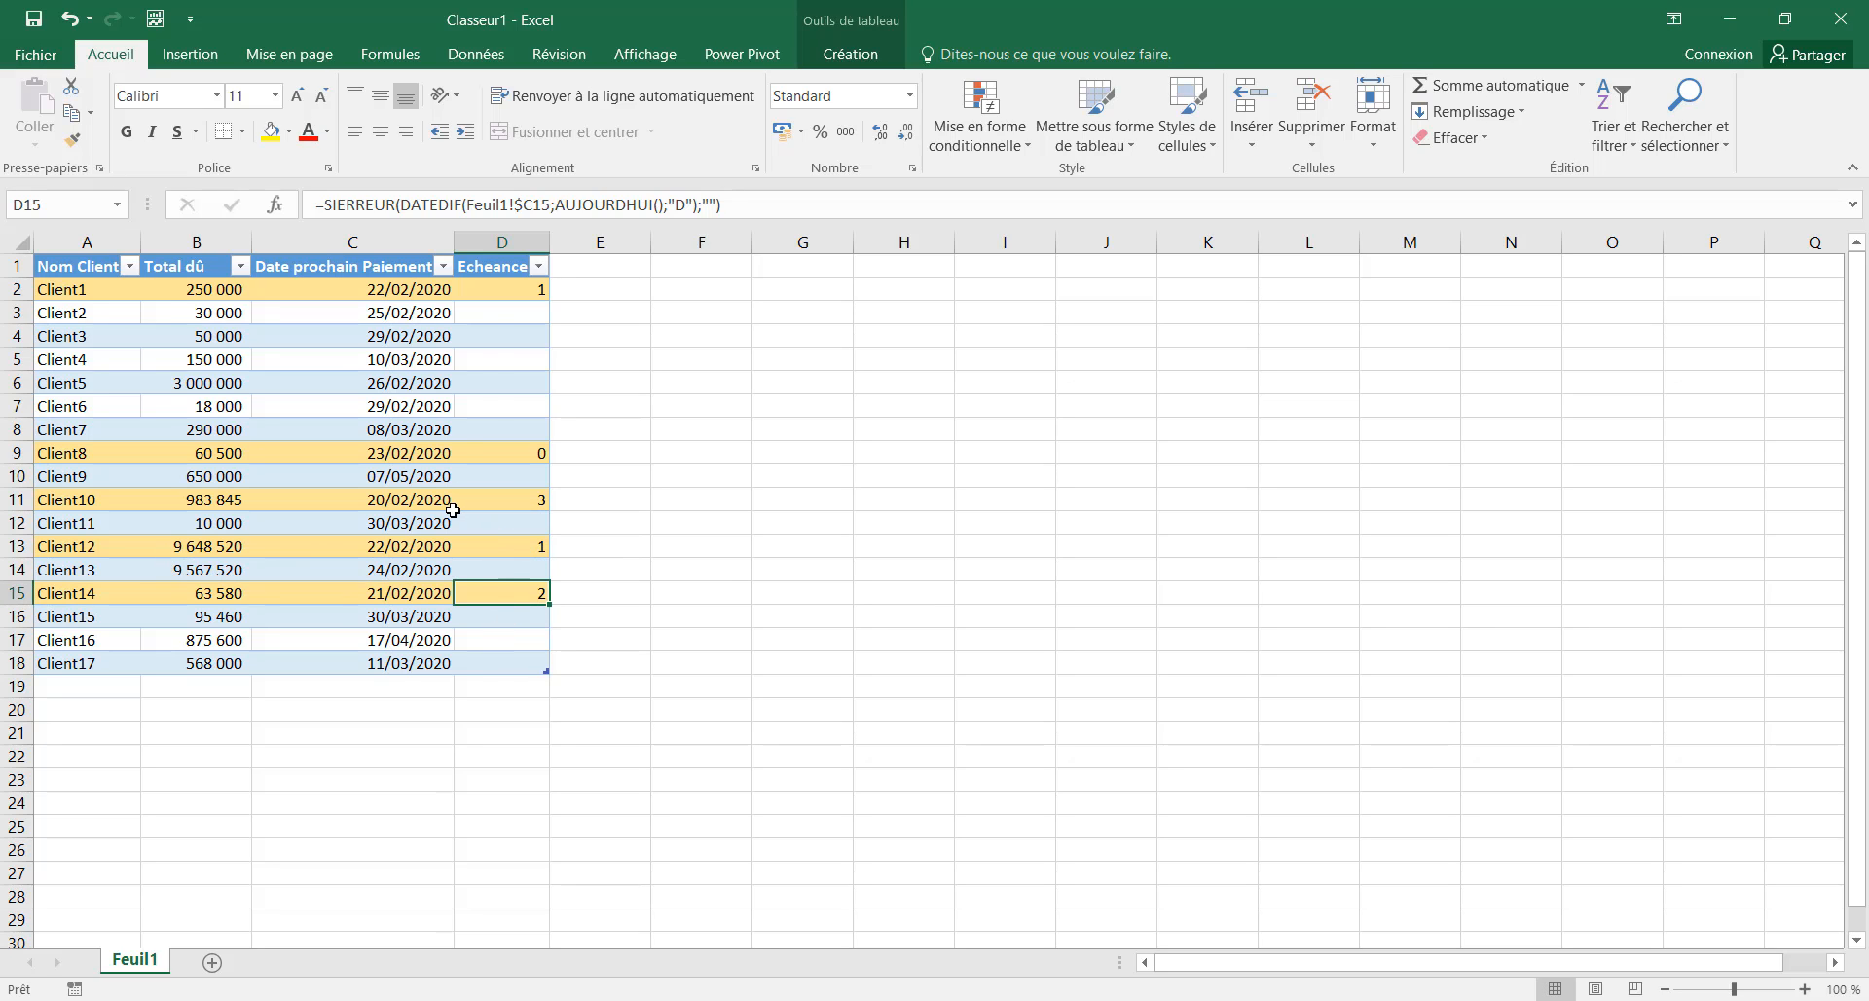